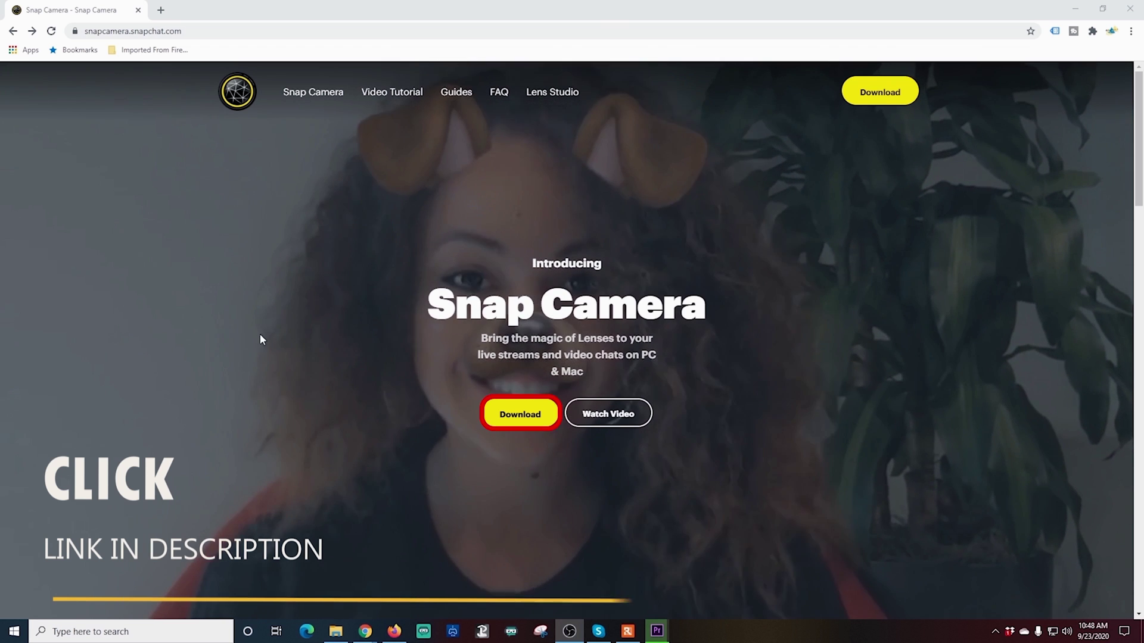
Open the Snap Camera download page and review the system requirements.
{"action": "left_click", "coordinate": [520, 414]}
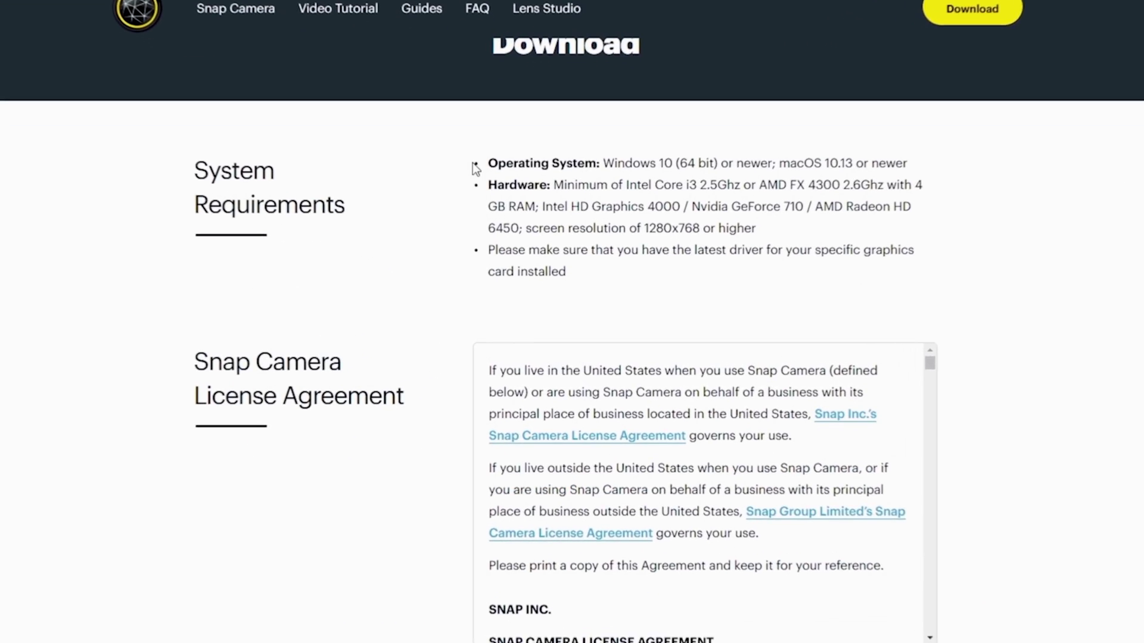
{"action": "left_click_drag", "start_coordinate": [474, 166], "coordinate": [628, 277]}
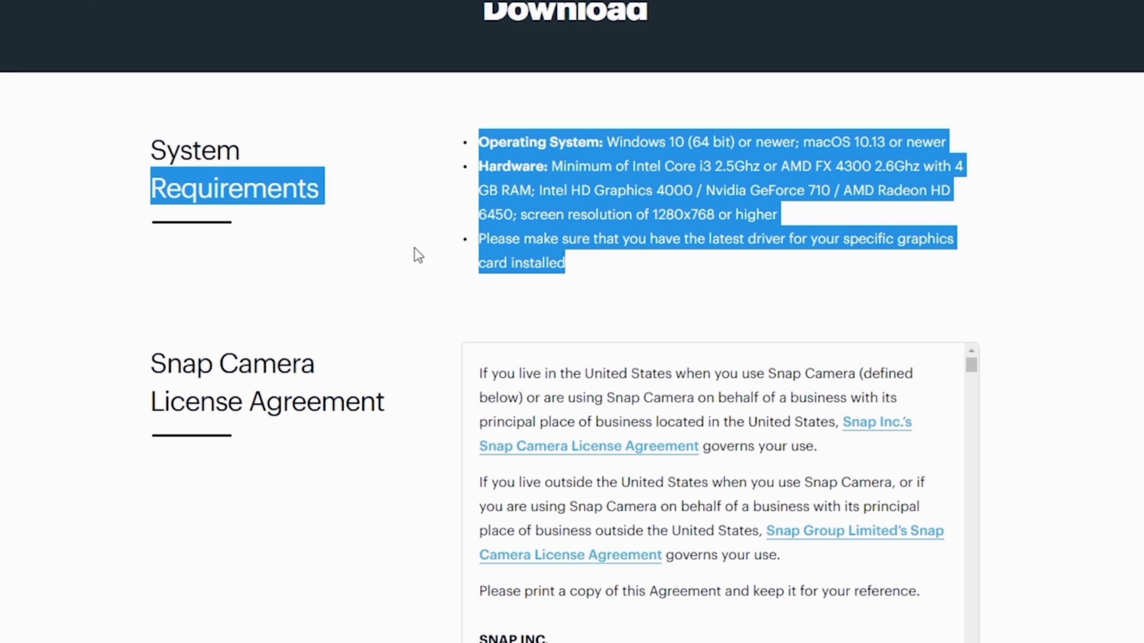
{"action": "left_click", "coordinate": [410, 290]}
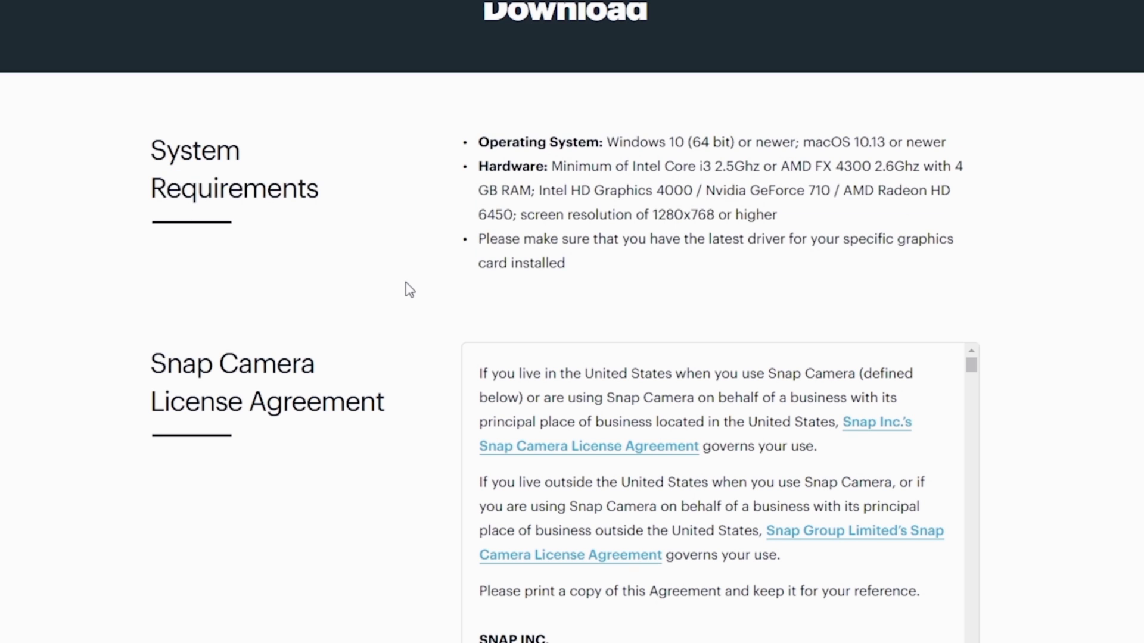
{"action": "scroll", "coordinate": [403, 304], "scroll_direction": "down", "scroll_amount": 4}
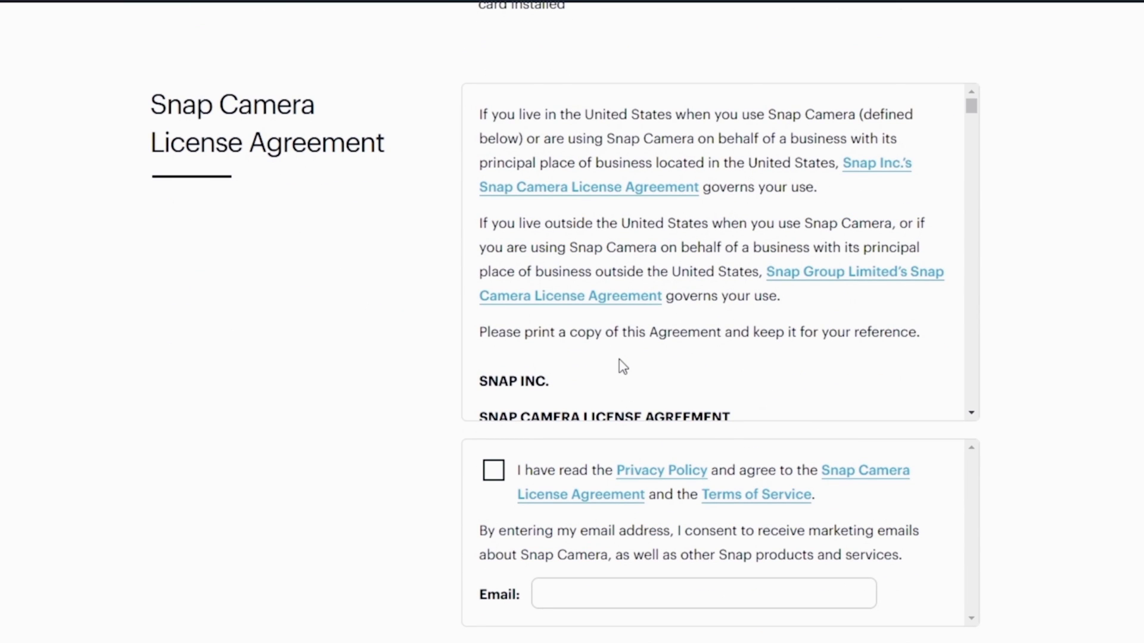
{"action": "scroll", "coordinate": [623, 366], "scroll_direction": "down", "scroll_amount": 15}
{"action": "scroll", "coordinate": [656, 340], "scroll_direction": "down", "scroll_amount": 3}
{"action": "left_click_drag", "start_coordinate": [971, 144], "coordinate": [968, 312]}
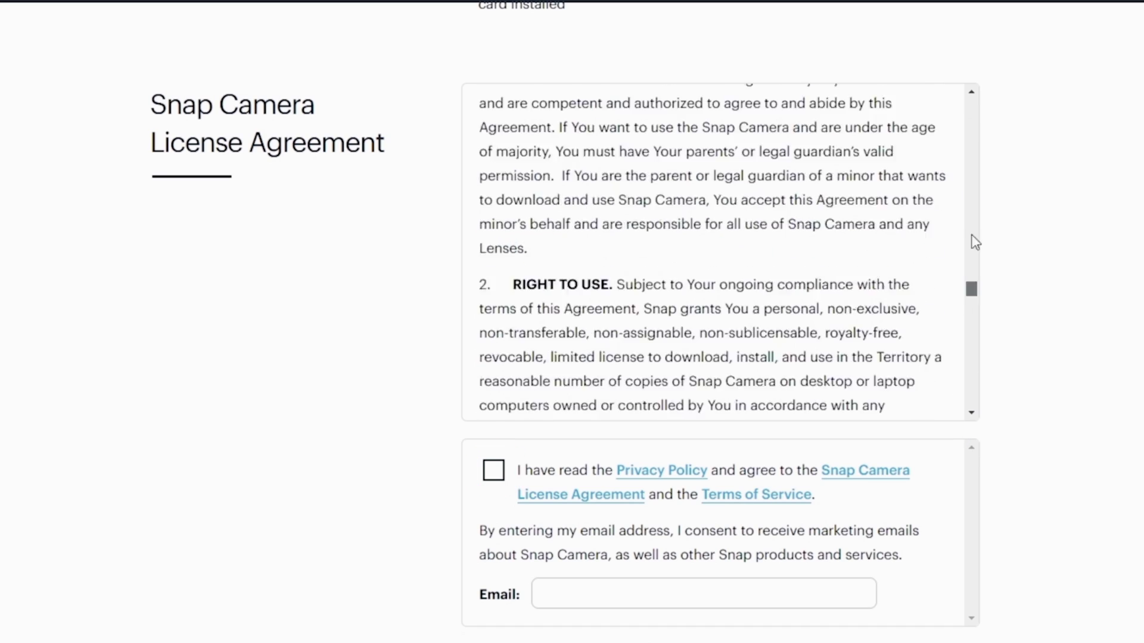
{"action": "left_click_drag", "start_coordinate": [974, 241], "coordinate": [960, 95]}
Accept the license terms, pass the robot check, and download Snap Camera 1.9.1.exe for PC.
{"action": "left_click", "coordinate": [493, 471]}
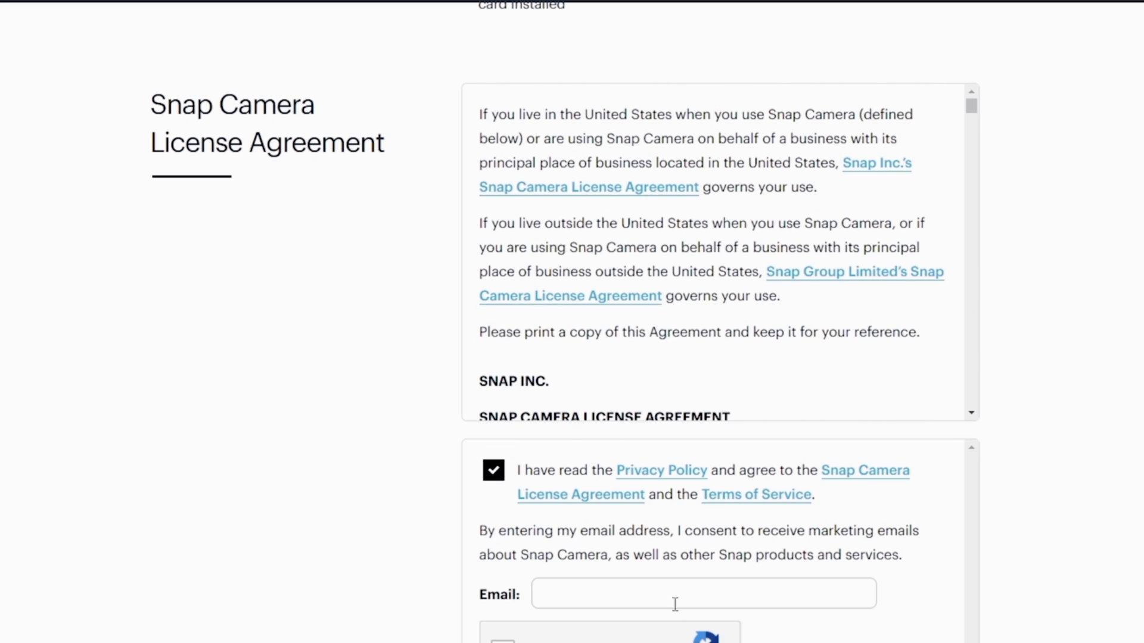
{"action": "scroll", "coordinate": [1096, 608], "scroll_direction": "down", "scroll_amount": 2}
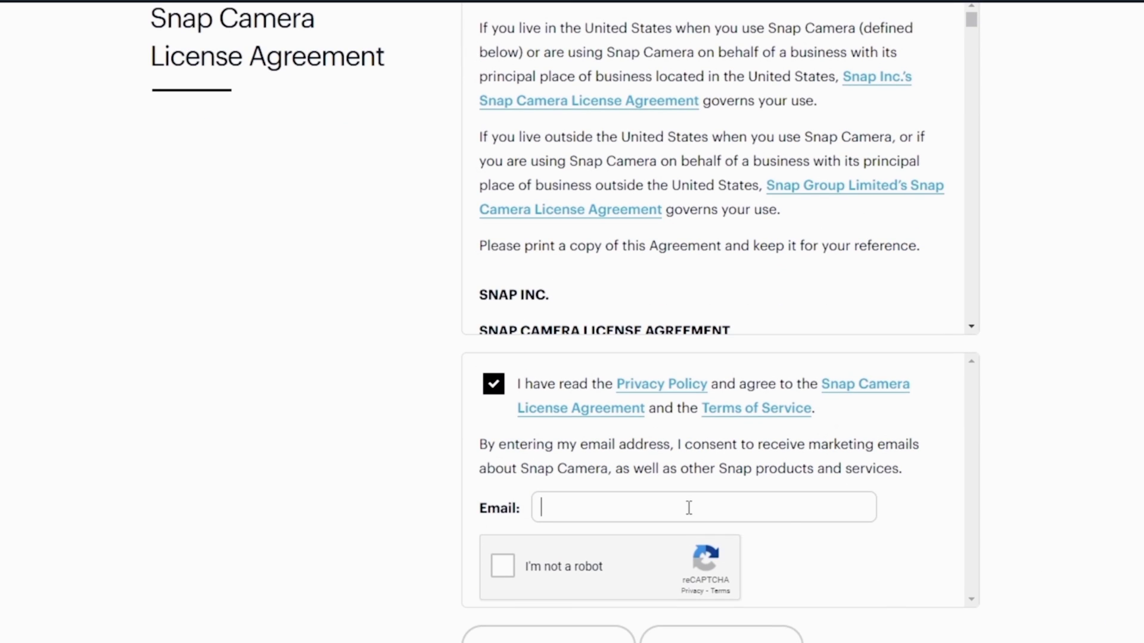
{"action": "left_click", "coordinate": [500, 566]}
{"action": "scroll", "coordinate": [941, 480], "scroll_direction": "down", "scroll_amount": 2}
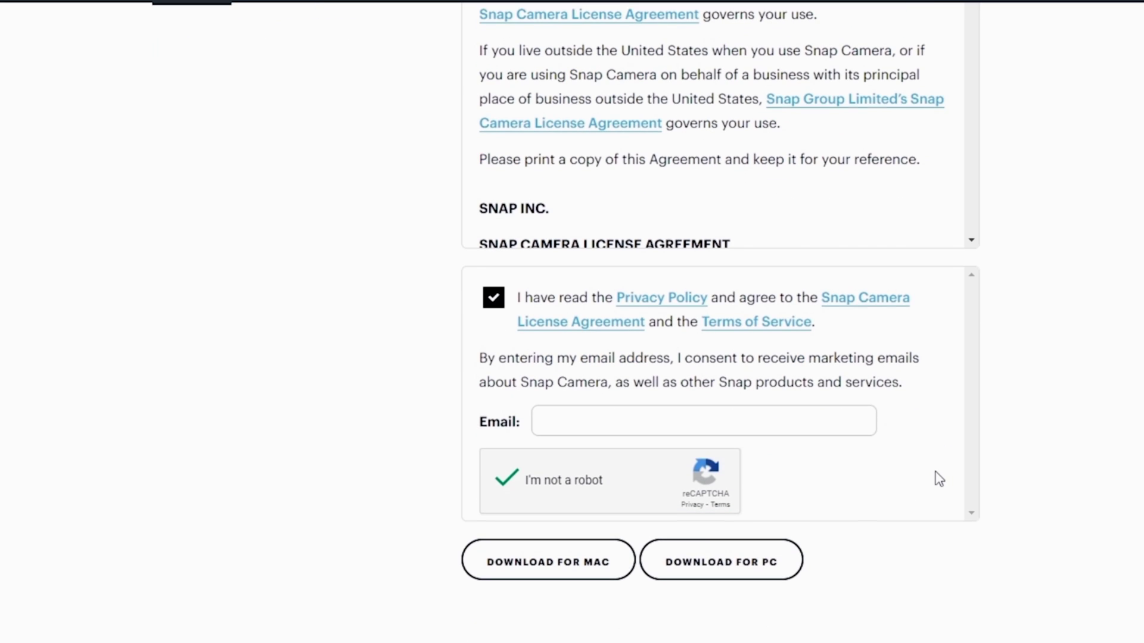
{"action": "left_click", "coordinate": [732, 569]}
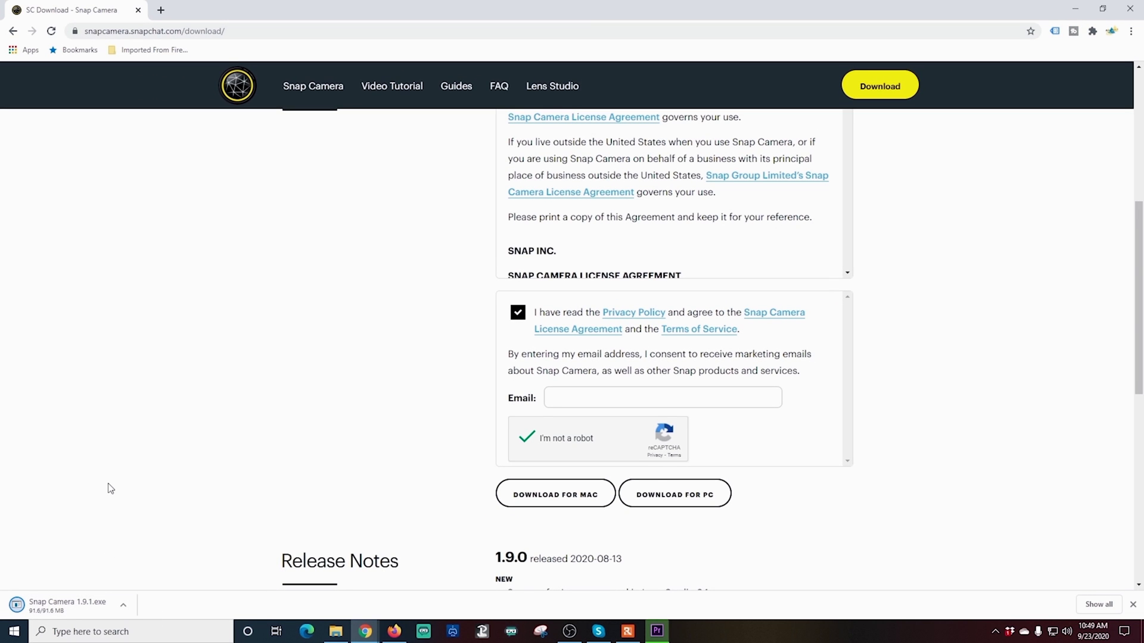
{"action": "scroll", "coordinate": [109, 486], "scroll_direction": "down", "scroll_amount": 1}
Install Snap Camera 1.9.1 with the default folder and Start Menu settings and no desktop shortcut.
{"action": "scroll", "coordinate": [109, 487], "scroll_direction": "up", "scroll_amount": 2}
{"action": "left_click", "coordinate": [68, 605]}
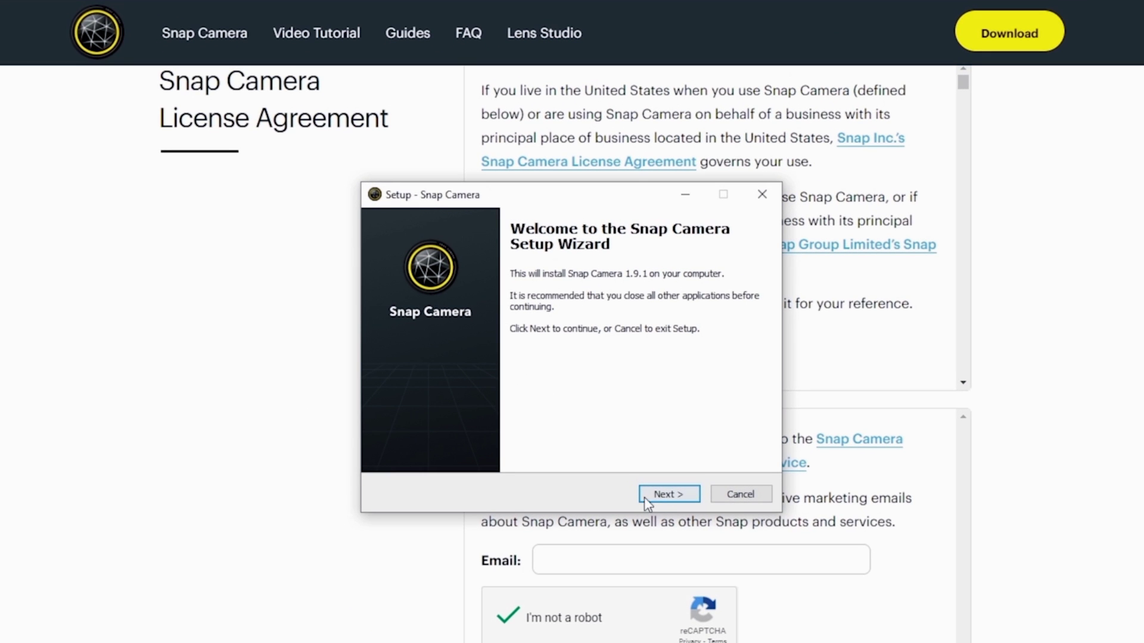
{"action": "left_click", "coordinate": [661, 496]}
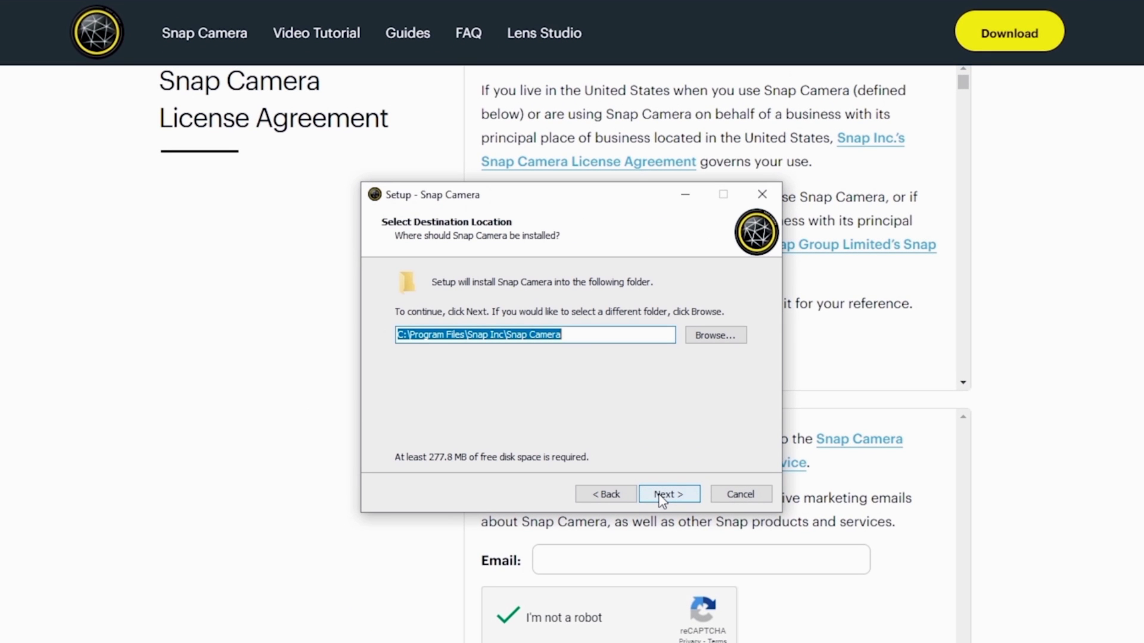
{"action": "left_click", "coordinate": [661, 495]}
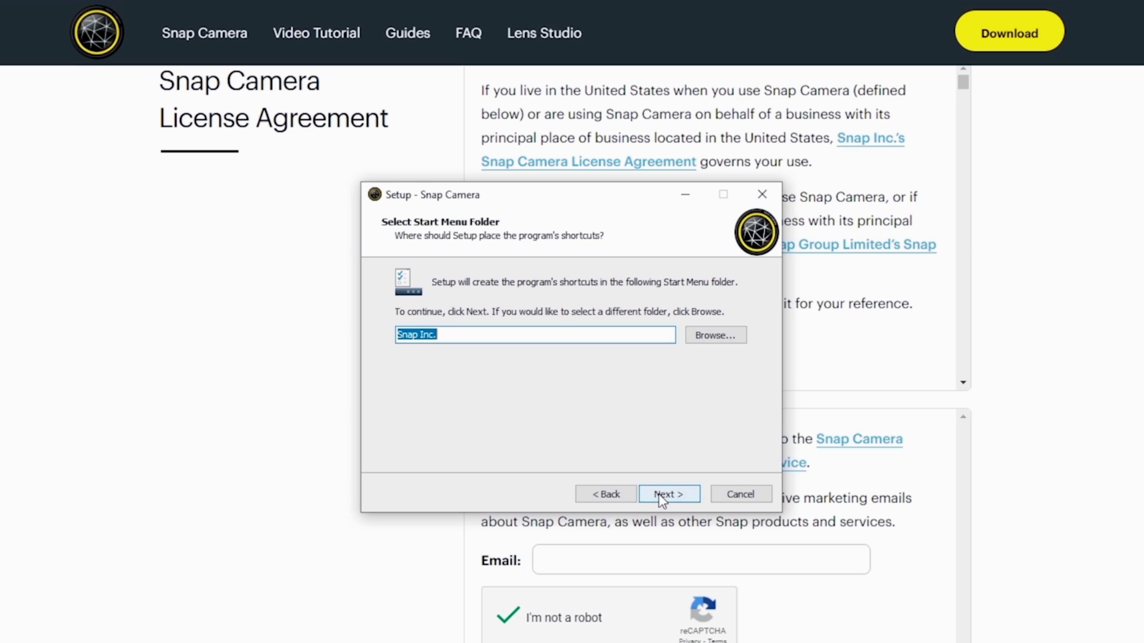
{"action": "left_click", "coordinate": [661, 496]}
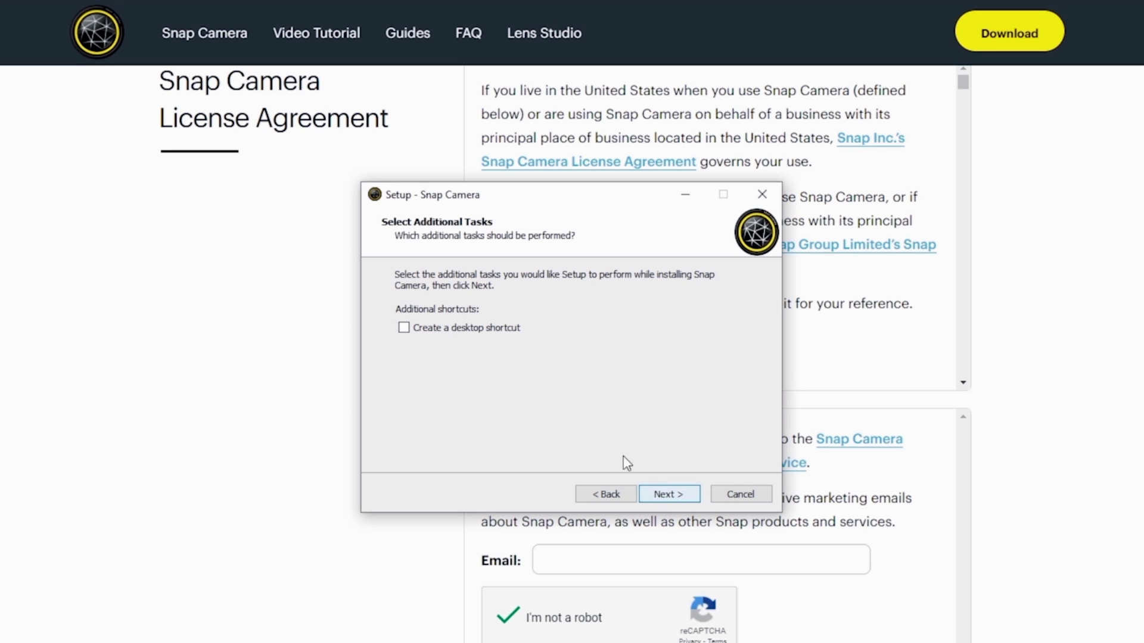
{"action": "left_click", "coordinate": [681, 499]}
{"action": "left_click", "coordinate": [681, 499]}
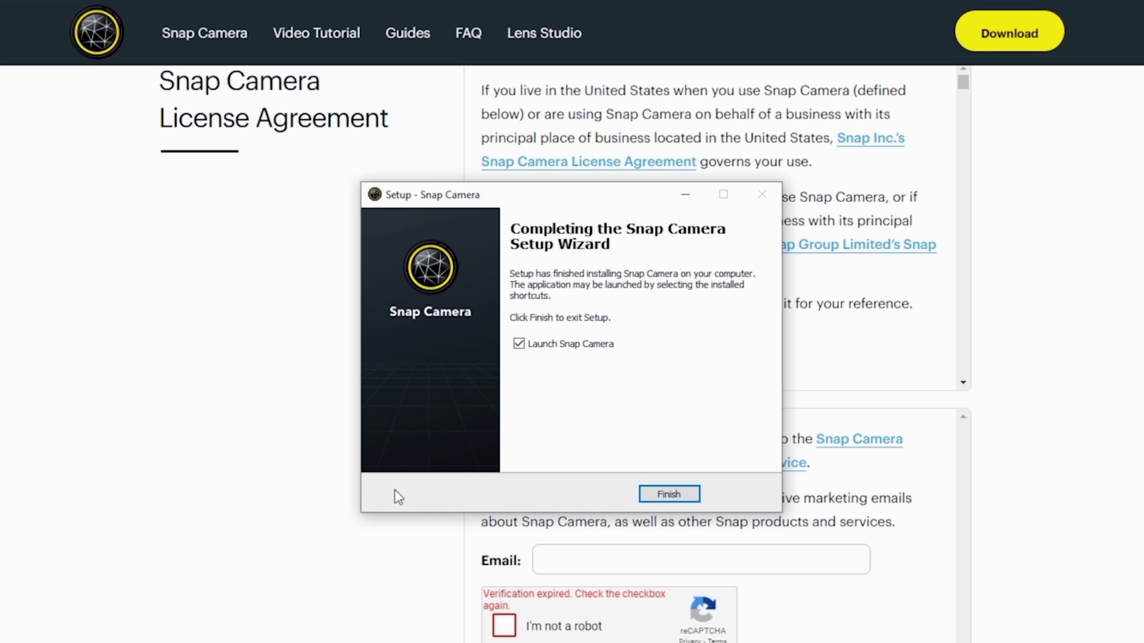
Launch Snap Camera and finish the welcome tour to show the live camera.
{"action": "left_click", "coordinate": [668, 494]}
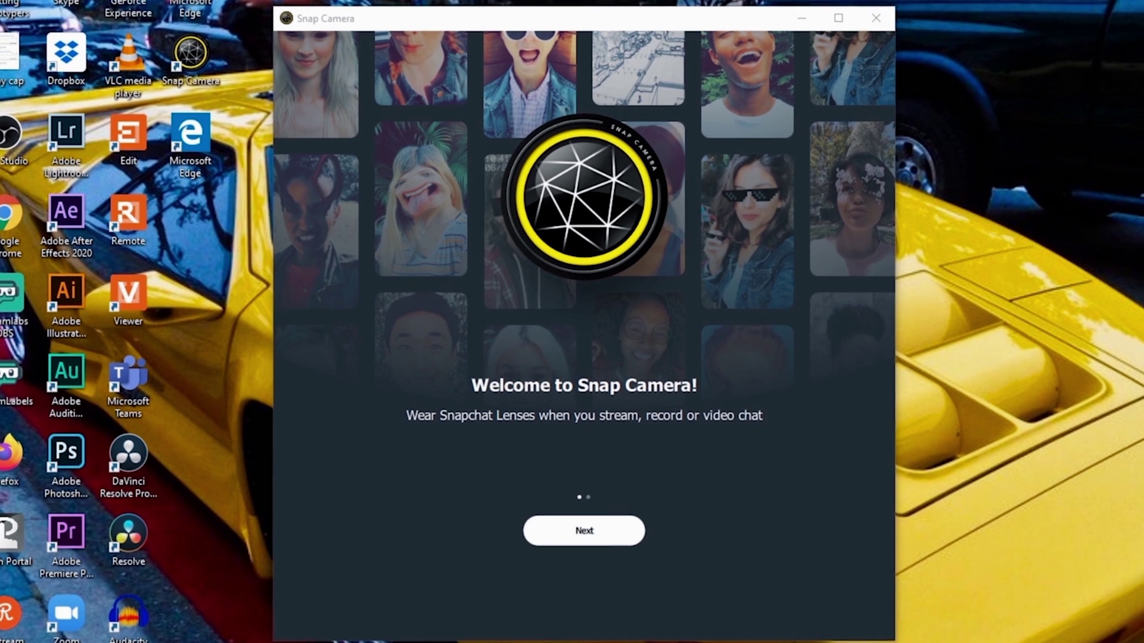
{"action": "left_click", "coordinate": [633, 536]}
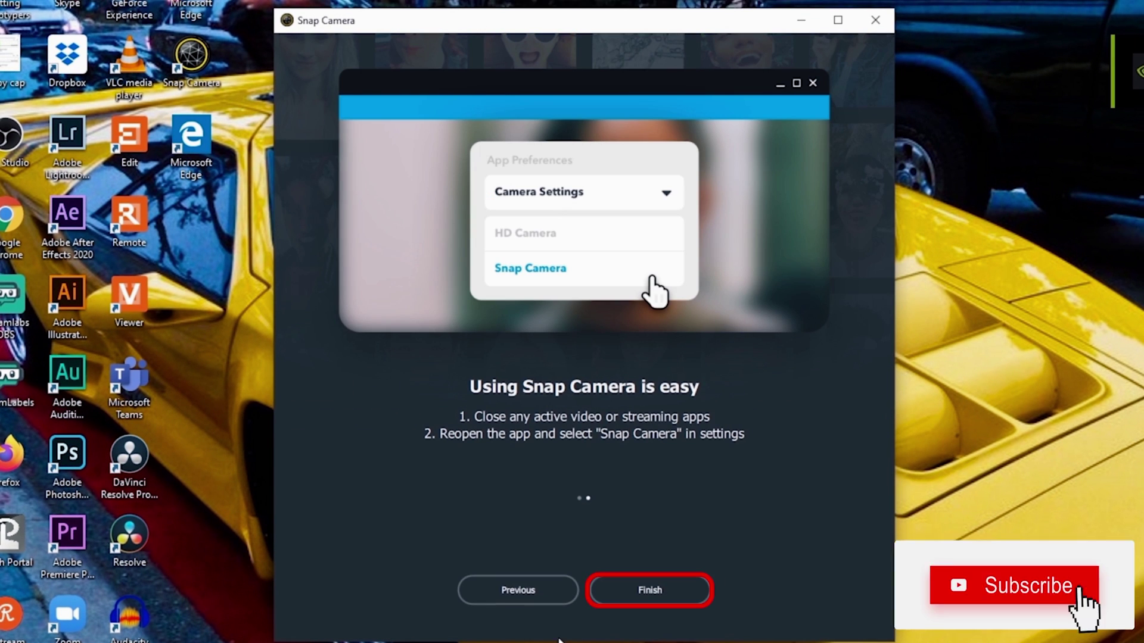
{"action": "left_click", "coordinate": [638, 588]}
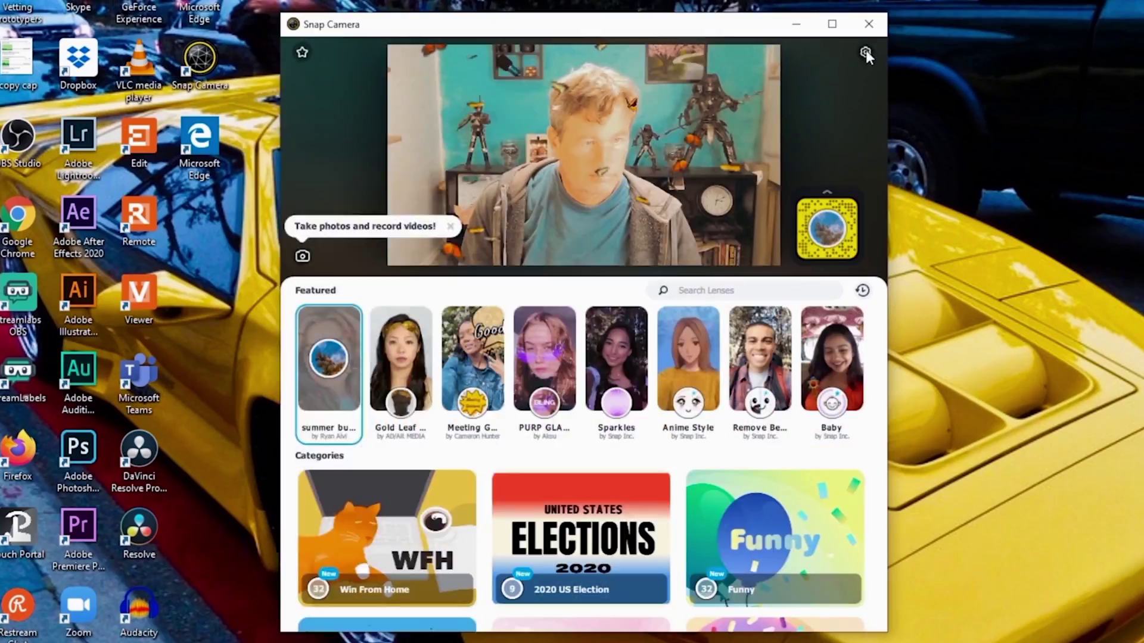
Set the camera to Cam Link at 1920x1080 60 FPS and the microphone to Cam Link's Digital Audio Interface.
{"action": "left_click", "coordinate": [865, 53]}
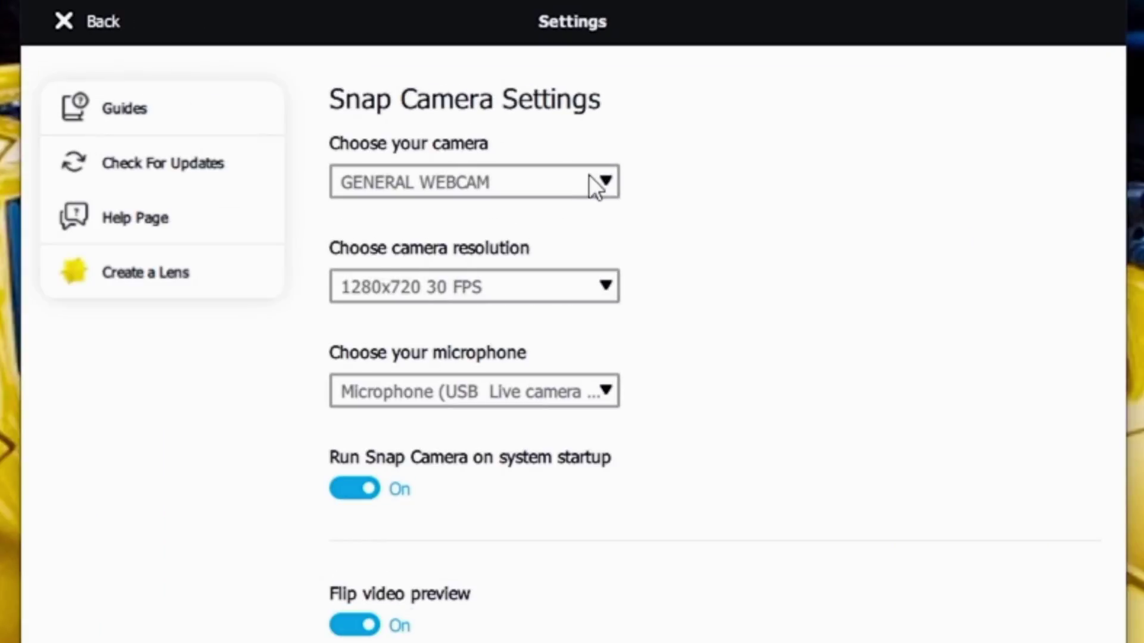
{"action": "left_click", "coordinate": [596, 140]}
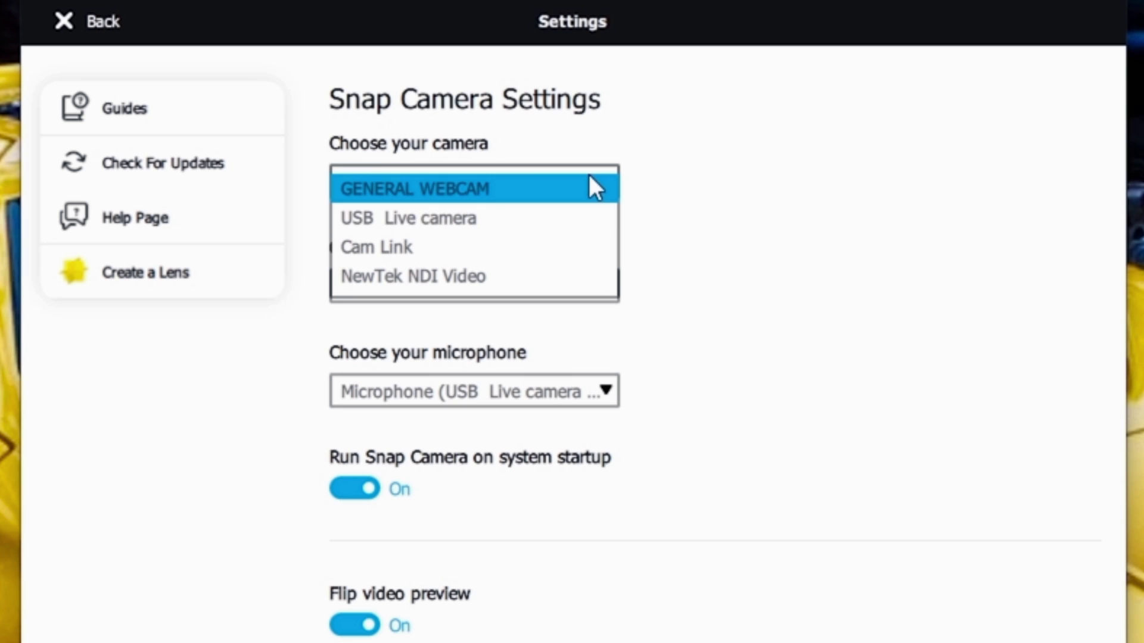
{"action": "left_click", "coordinate": [442, 239]}
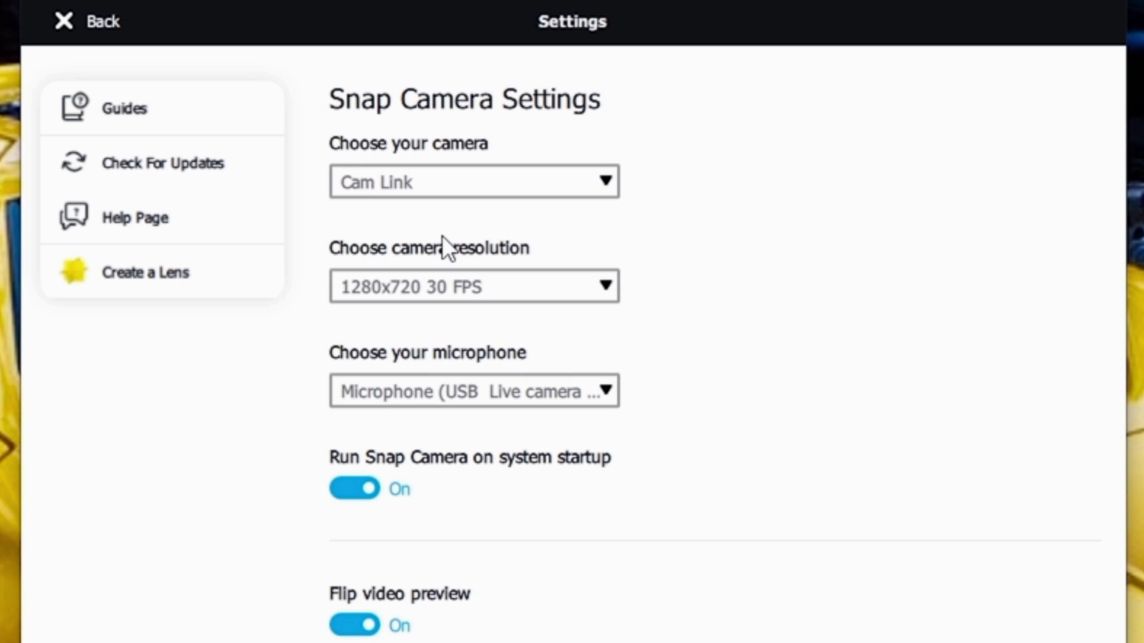
{"action": "left_click", "coordinate": [606, 284]}
{"action": "left_click", "coordinate": [606, 284]}
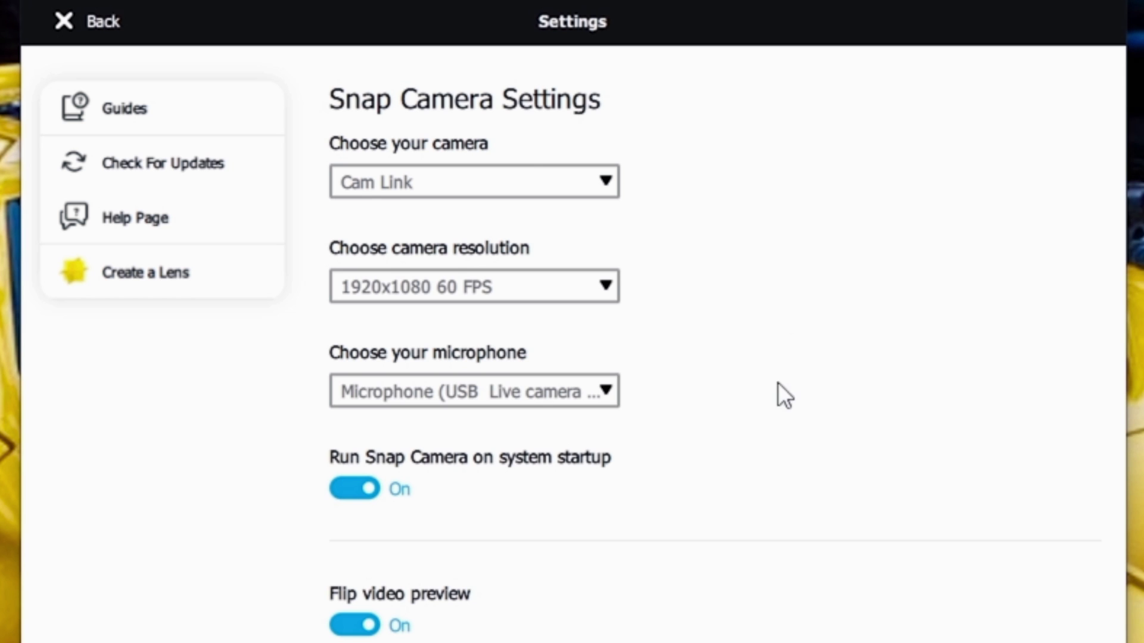
{"action": "left_click", "coordinate": [605, 392]}
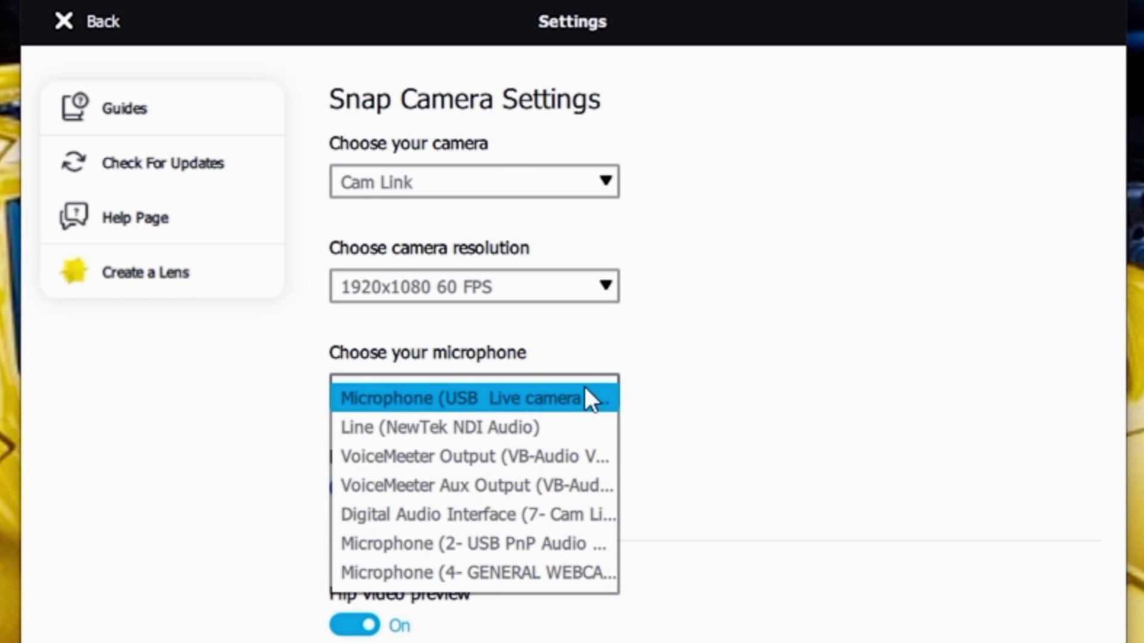
{"action": "left_click", "coordinate": [433, 515]}
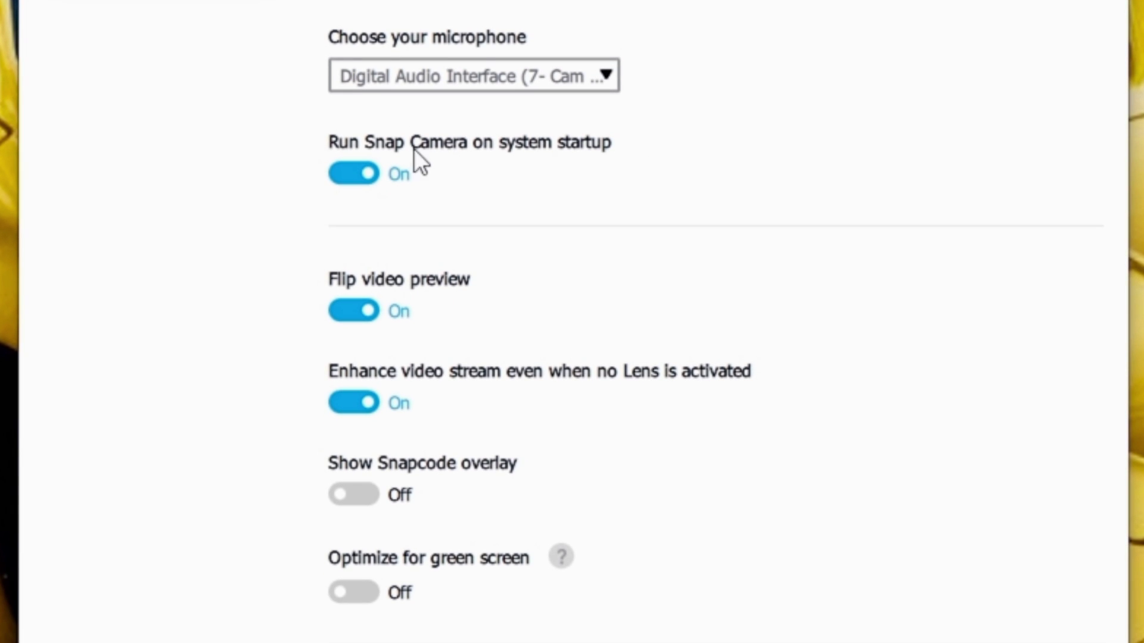
Switch off 'Run Snap Camera on system startup' and 'Enhance video stream even when no Lens is activated'.
{"action": "left_click", "coordinate": [361, 174]}
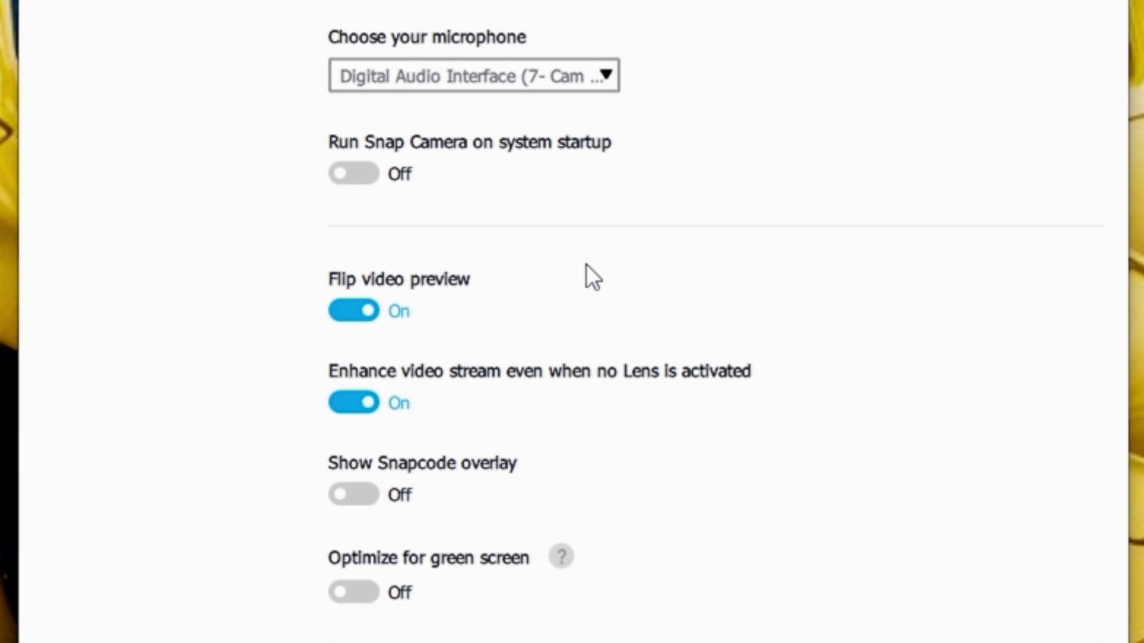
{"action": "scroll", "coordinate": [586, 265], "scroll_direction": "down", "scroll_amount": 1}
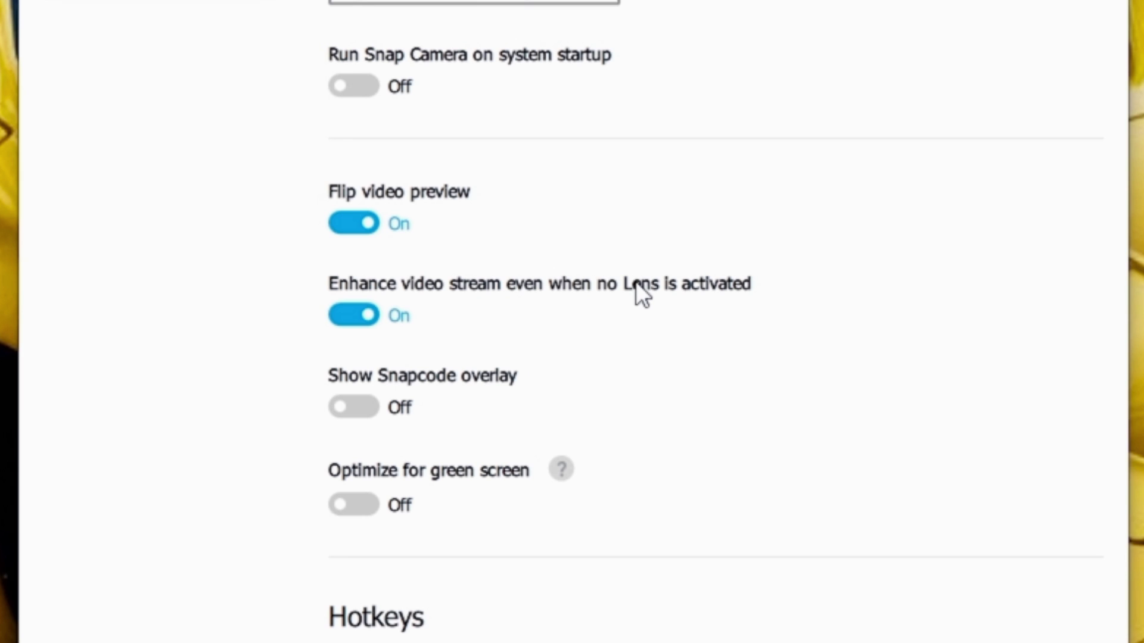
{"action": "scroll", "coordinate": [439, 308], "scroll_direction": "down", "scroll_amount": 1}
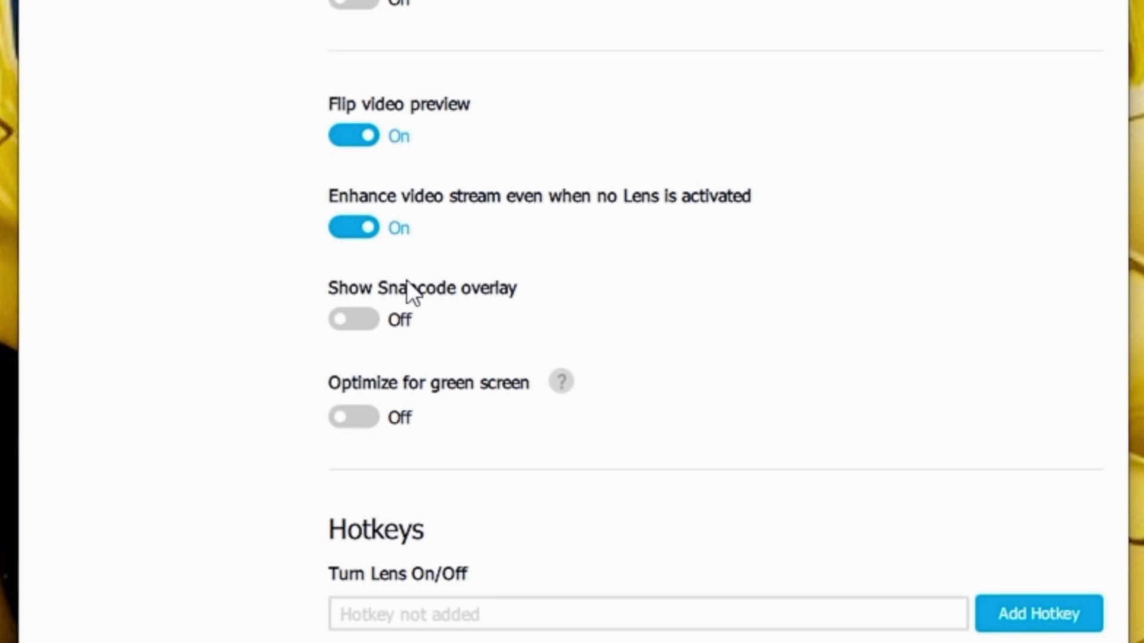
{"action": "left_click", "coordinate": [352, 229]}
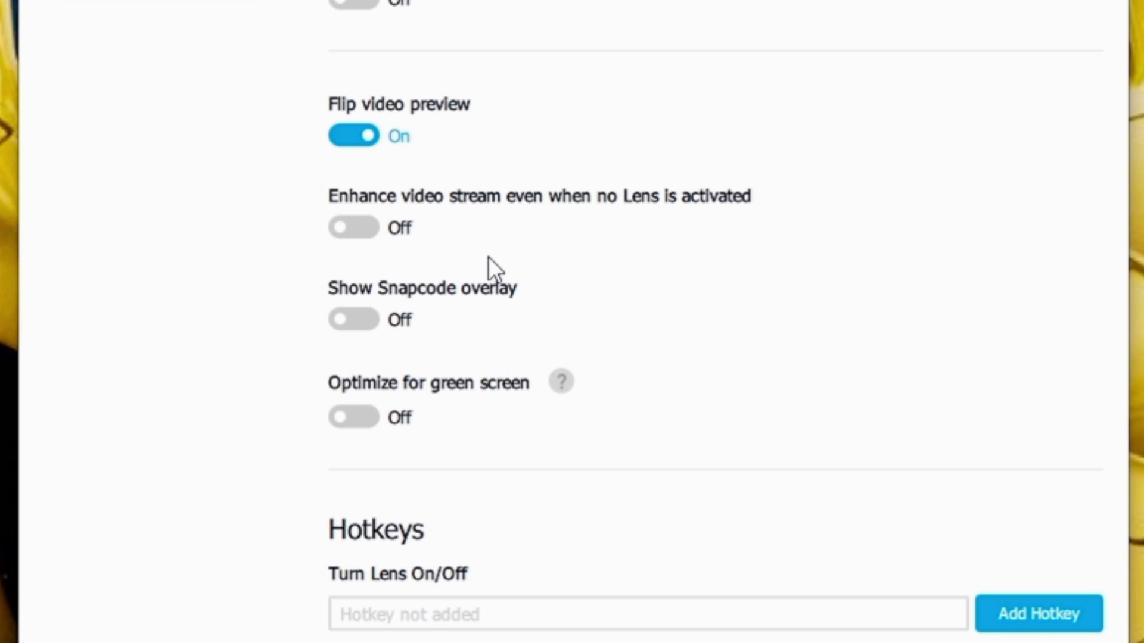
{"action": "scroll", "coordinate": [488, 257], "scroll_direction": "down", "scroll_amount": 1}
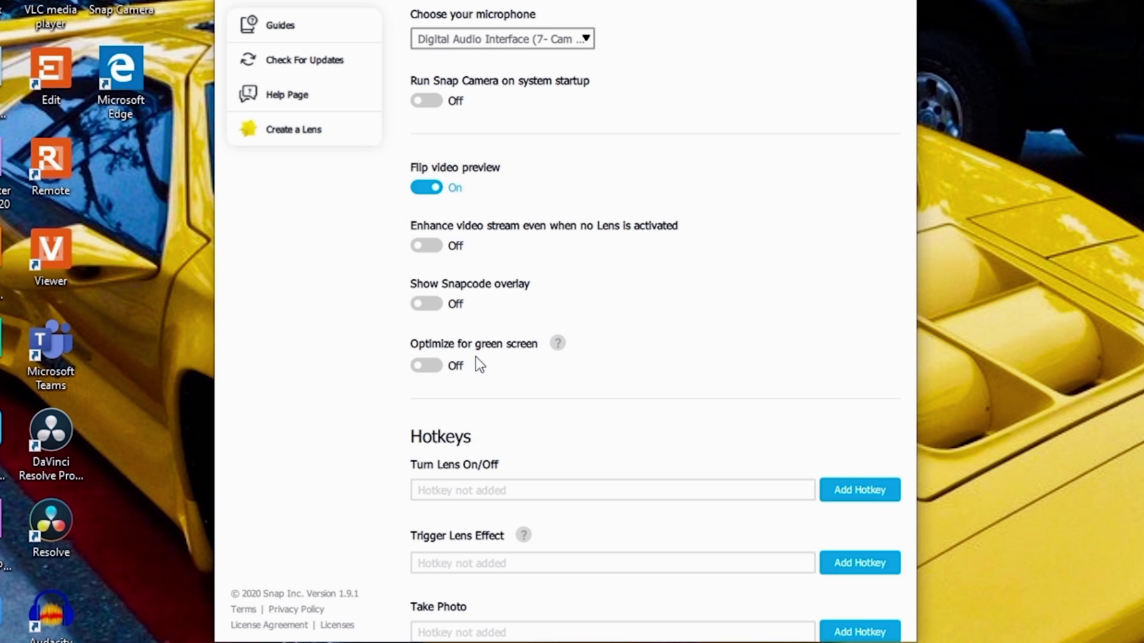
{"action": "scroll", "coordinate": [476, 358], "scroll_direction": "down", "scroll_amount": 3}
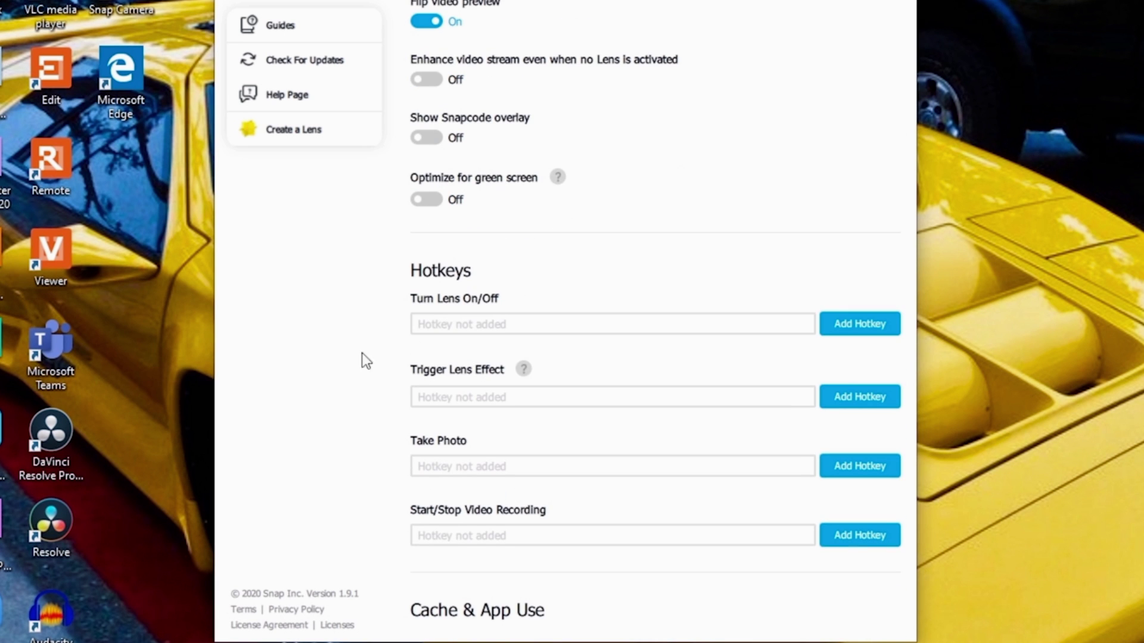
Set hotkeys Num + NumLock for Turn Lens On/Off and Num + / for Trigger Lens Effect.
{"action": "left_click", "coordinate": [455, 328]}
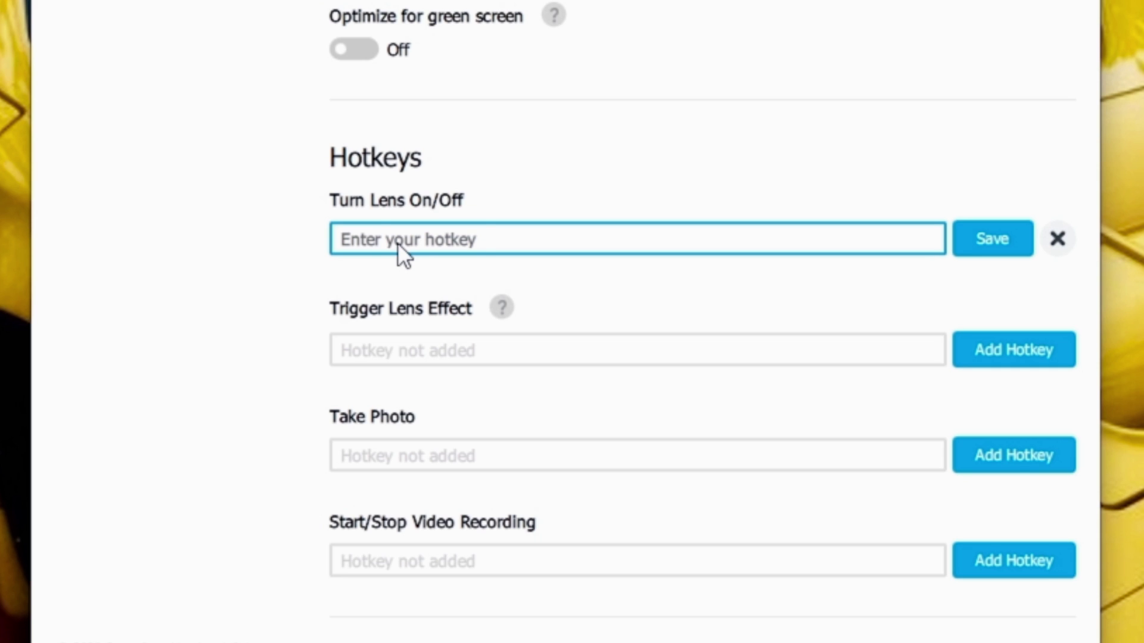
{"action": "key", "text": "Num_Lock"}
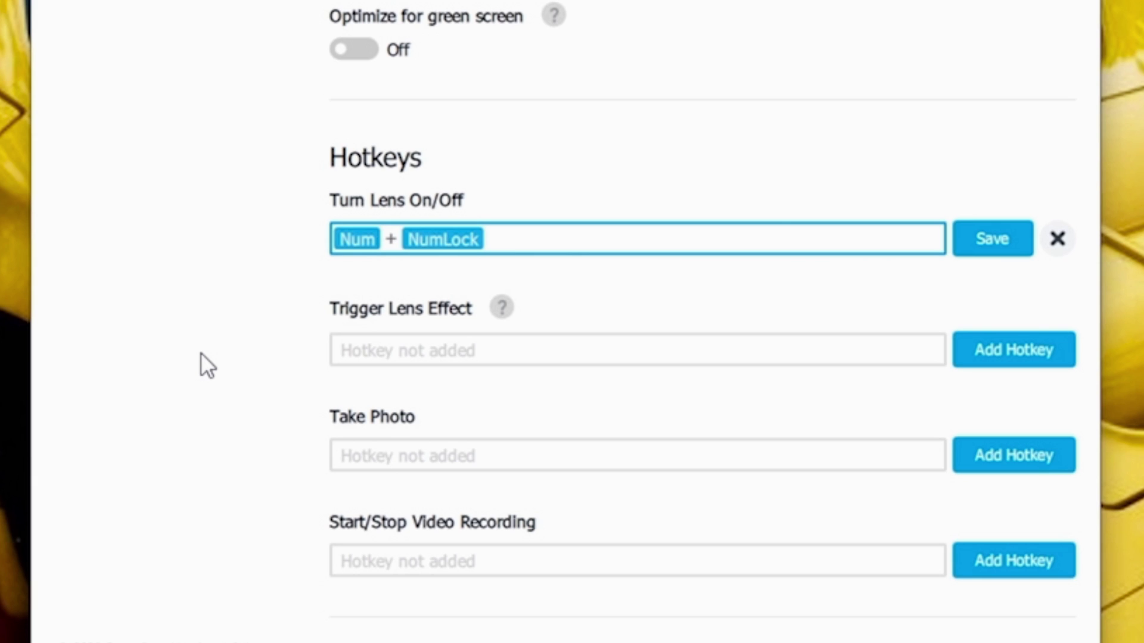
{"action": "left_click", "coordinate": [376, 352]}
{"action": "key", "text": "KP_Divide"}
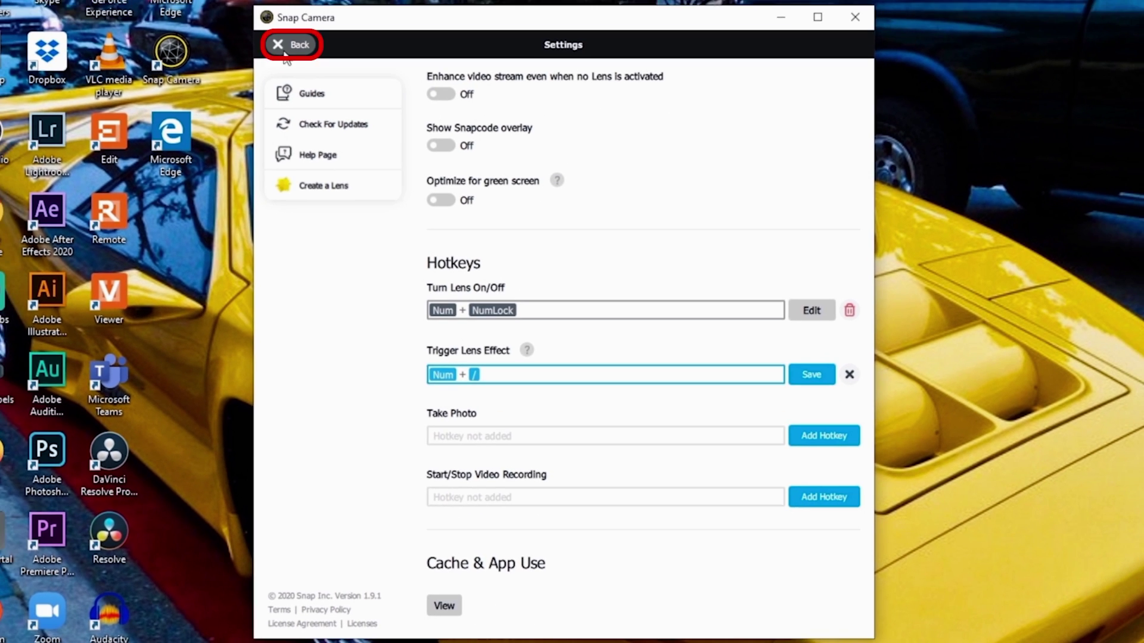
{"action": "left_click", "coordinate": [276, 47]}
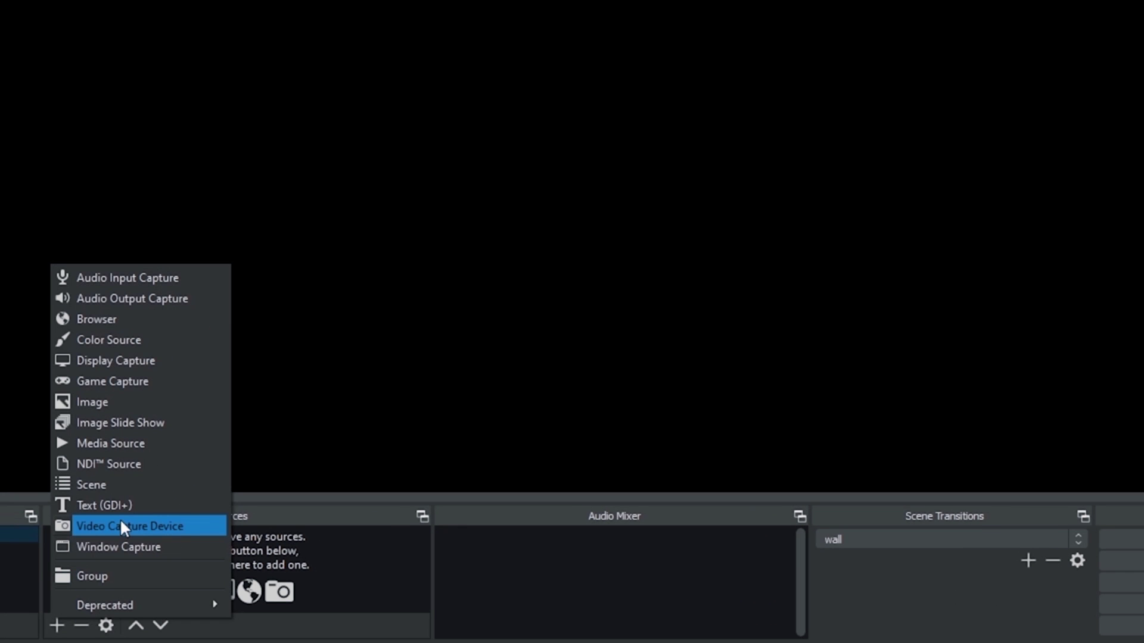
Add a Video Capture Device source in OBS with Snap Camera as its device.
{"action": "left_click", "coordinate": [122, 526]}
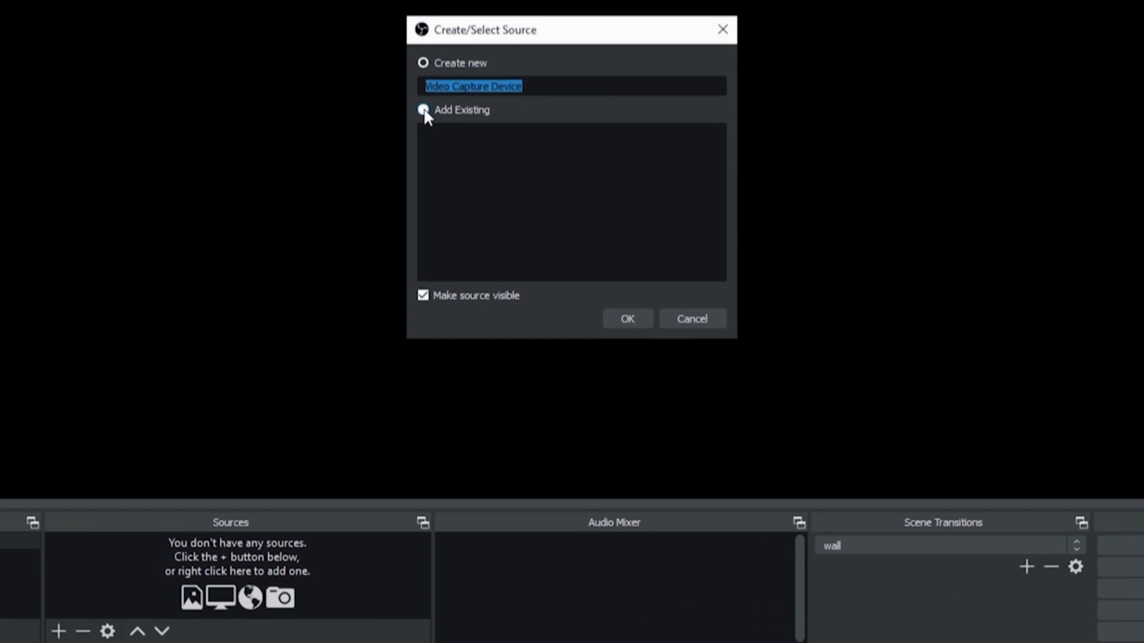
{"action": "left_click", "coordinate": [627, 311]}
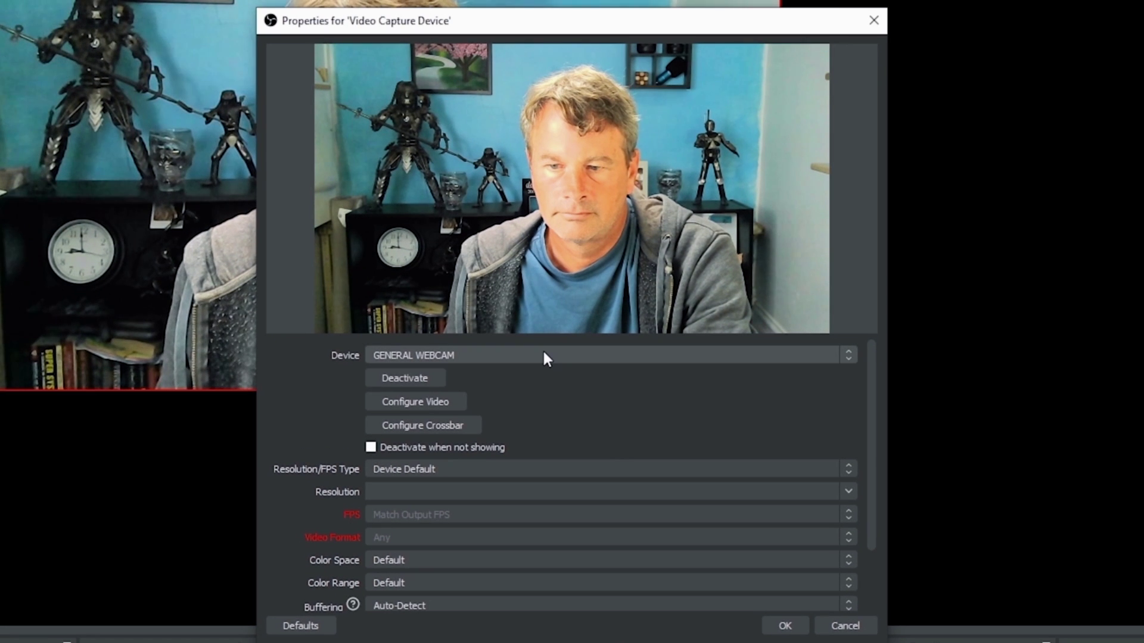
{"action": "left_click", "coordinate": [543, 349]}
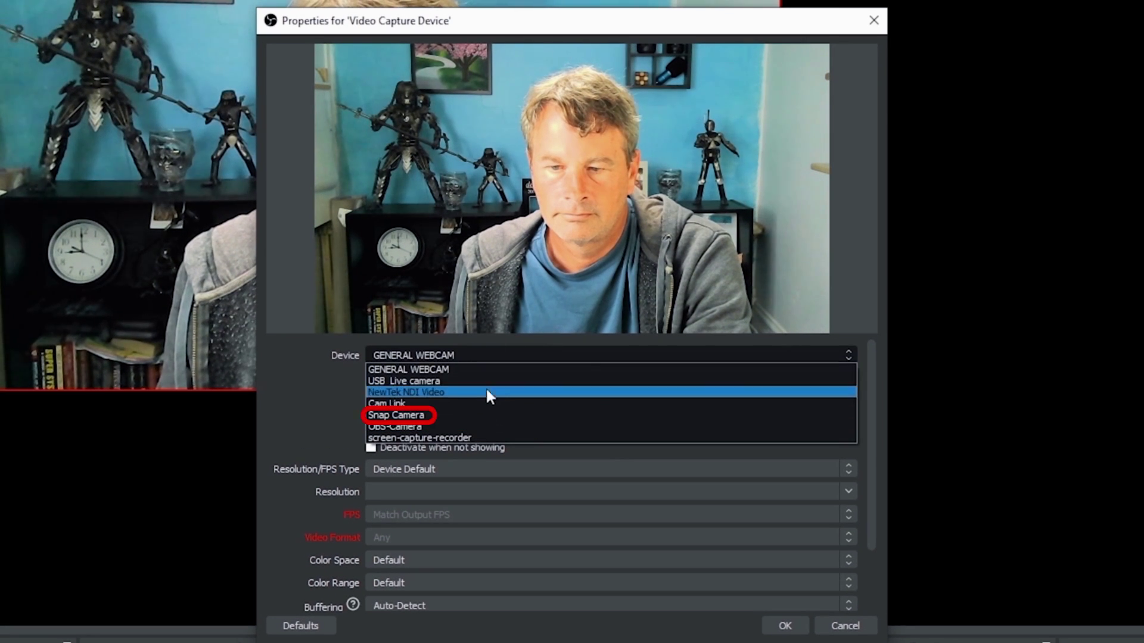
{"action": "left_click", "coordinate": [411, 412]}
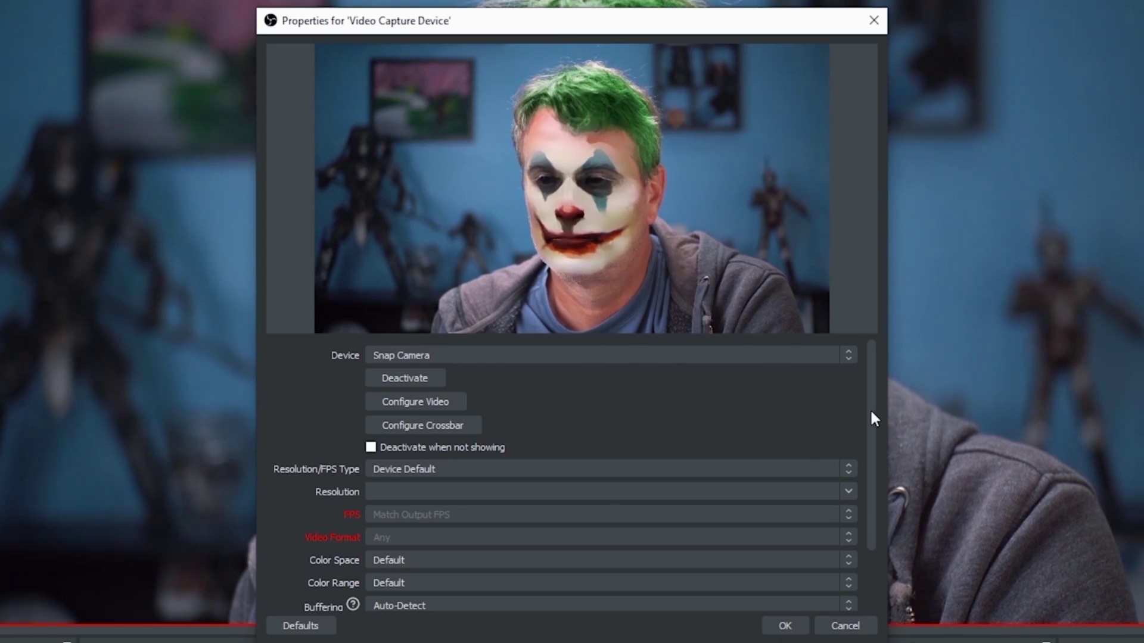
Enable a custom audio device for the source and choose Digital Audio Interface (7- Cam Link).
{"action": "left_click_drag", "start_coordinate": [870, 411], "coordinate": [874, 533]}
{"action": "left_click", "coordinate": [378, 596]}
{"action": "scroll", "coordinate": [872, 523], "scroll_direction": "down", "scroll_amount": 1}
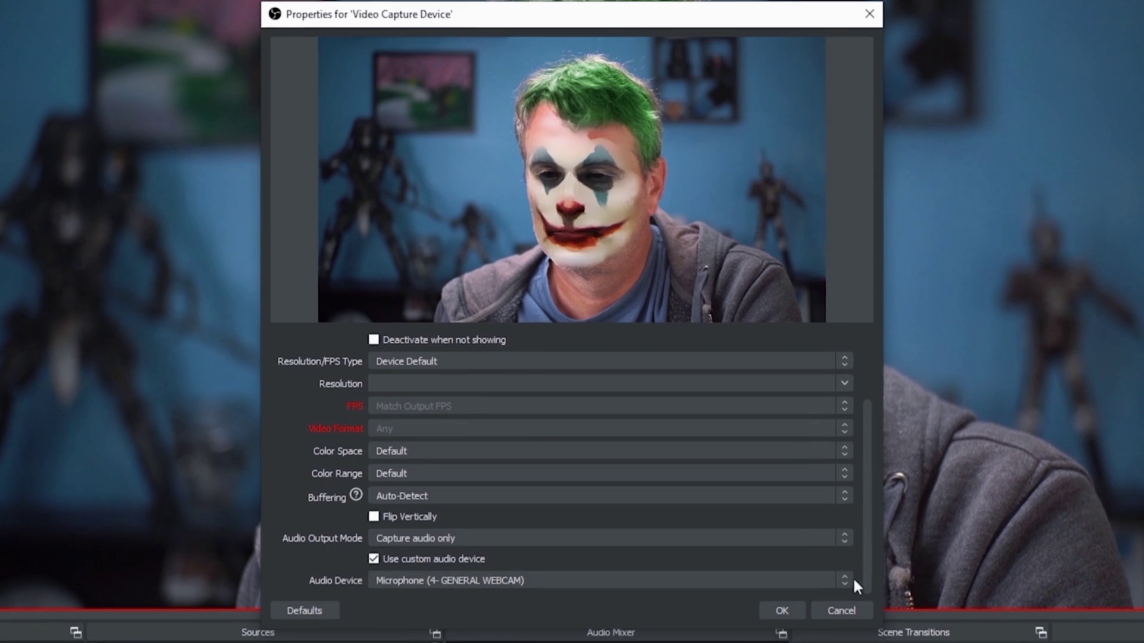
{"action": "left_click", "coordinate": [848, 595]}
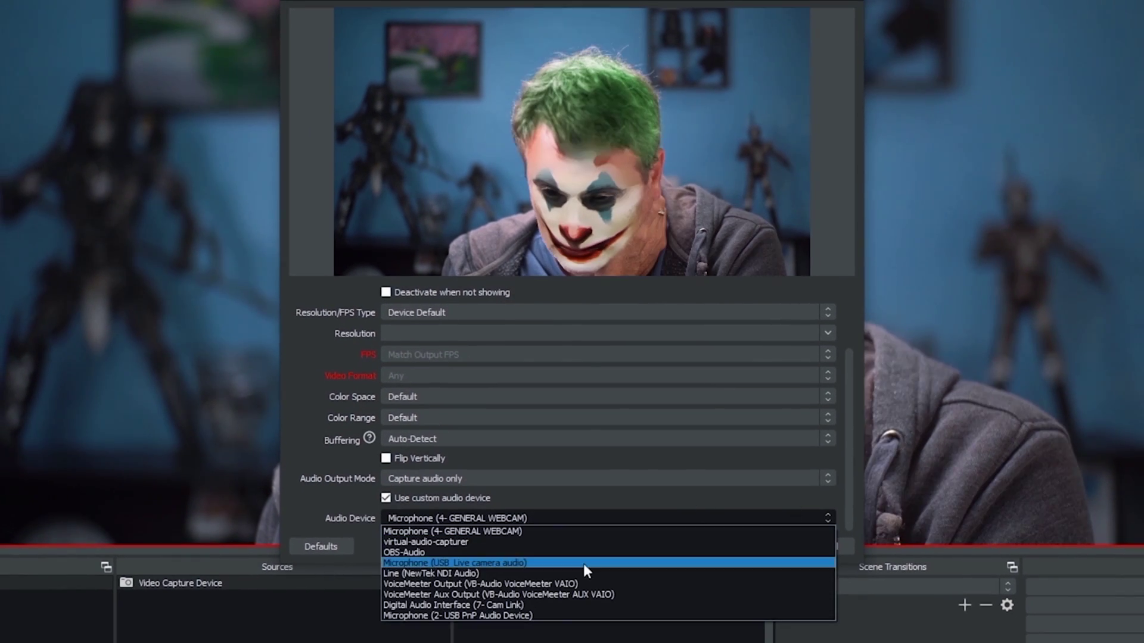
{"action": "left_click", "coordinate": [574, 604]}
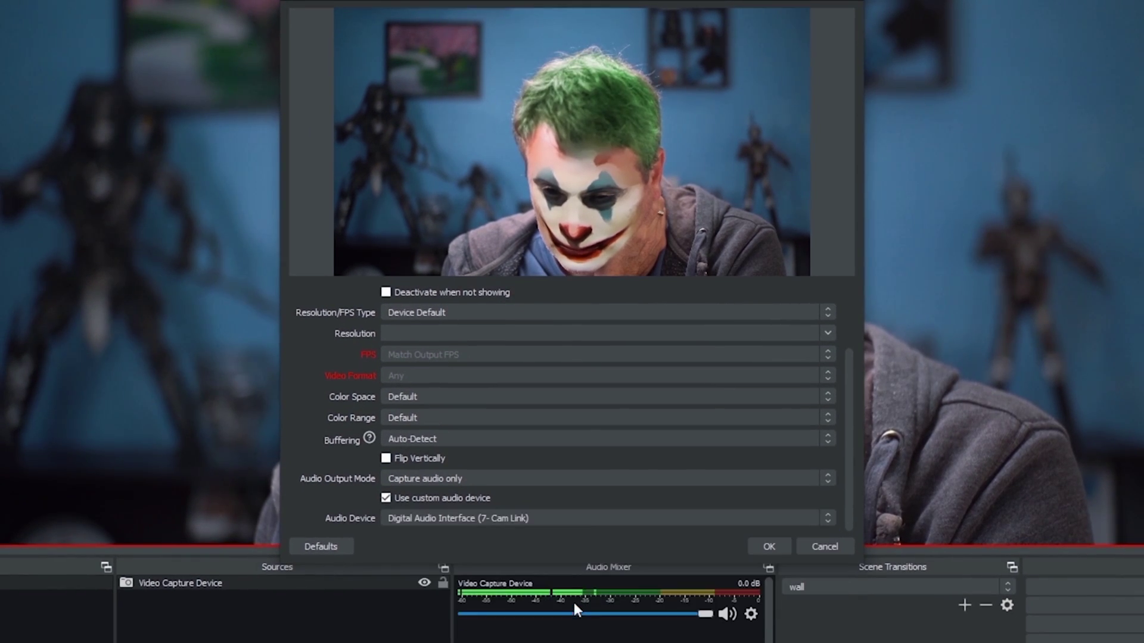
Set Resolution/FPS Type to Custom with resolution 1920x1080 and apply the properties.
{"action": "scroll", "coordinate": [676, 353], "scroll_direction": "up", "scroll_amount": 1}
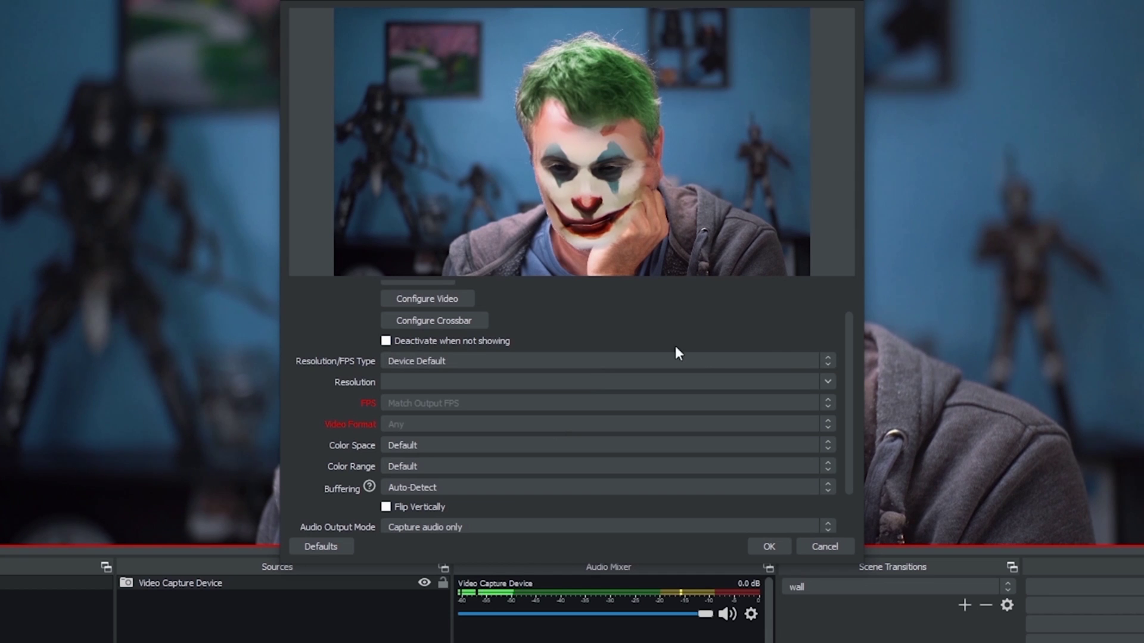
{"action": "left_click", "coordinate": [827, 360]}
{"action": "left_click", "coordinate": [591, 384]}
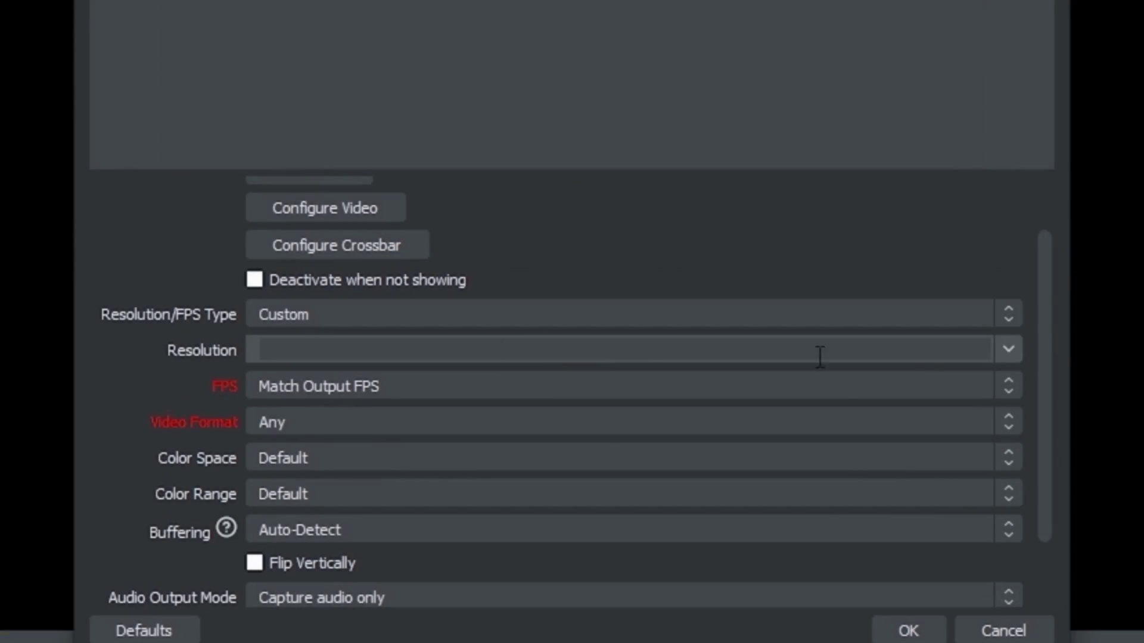
{"action": "left_click", "coordinate": [1008, 350]}
{"action": "left_click", "coordinate": [709, 372]}
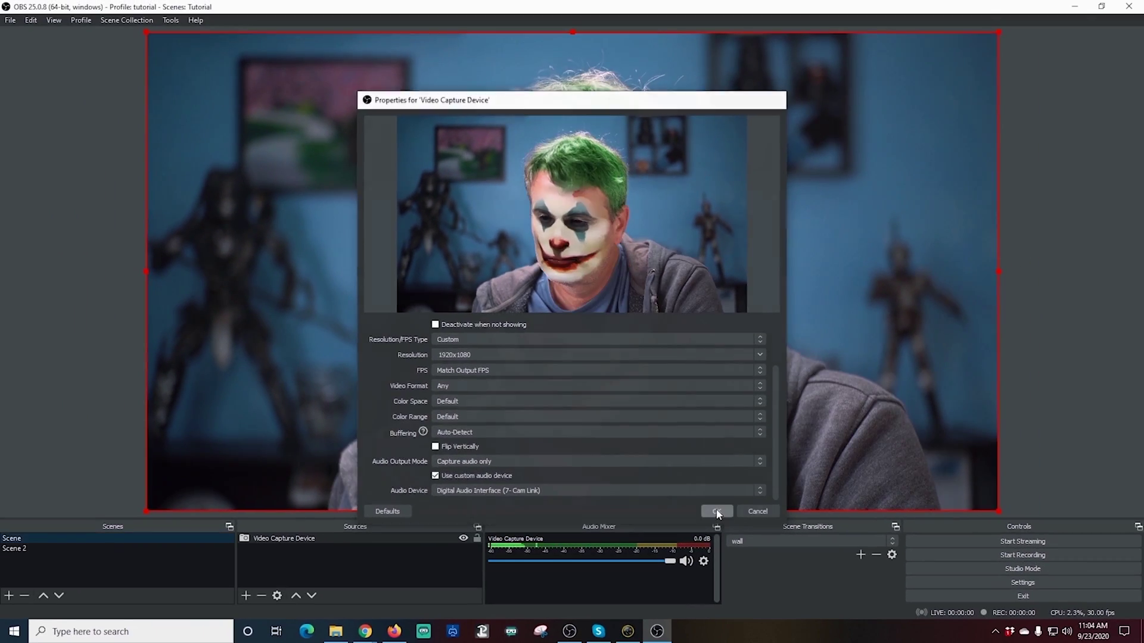
{"action": "left_click", "coordinate": [735, 524]}
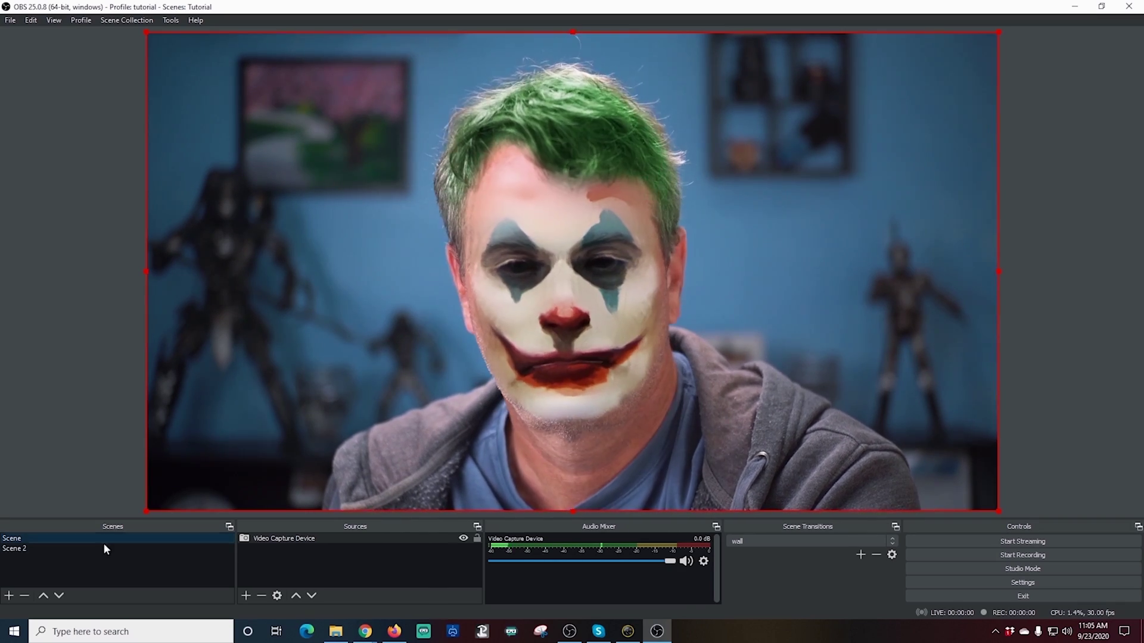
Add the existing Video Capture Device to Scene 2 as a small bottom-right inset.
{"action": "left_click", "coordinate": [102, 547]}
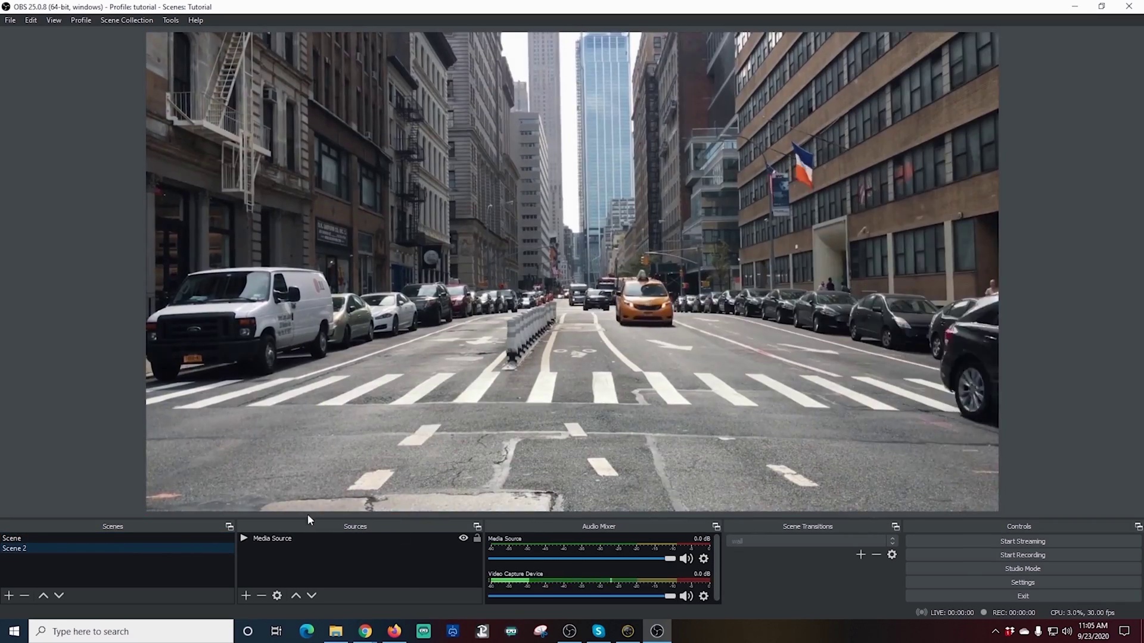
{"action": "left_click", "coordinate": [246, 596]}
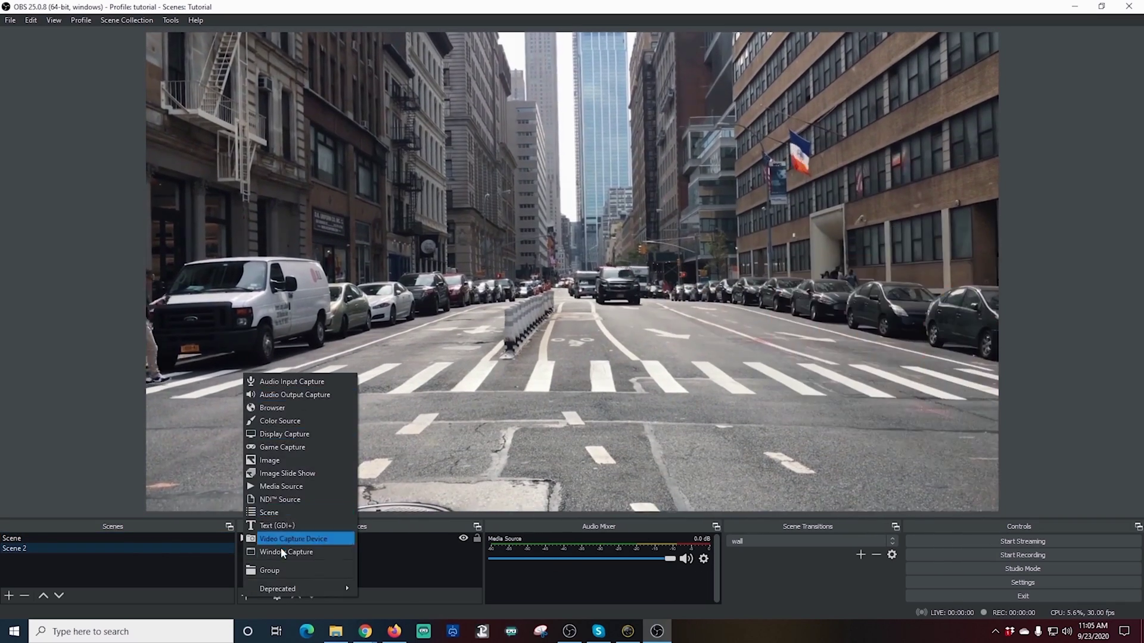
{"action": "left_click", "coordinate": [281, 544]}
{"action": "left_click", "coordinate": [489, 278]}
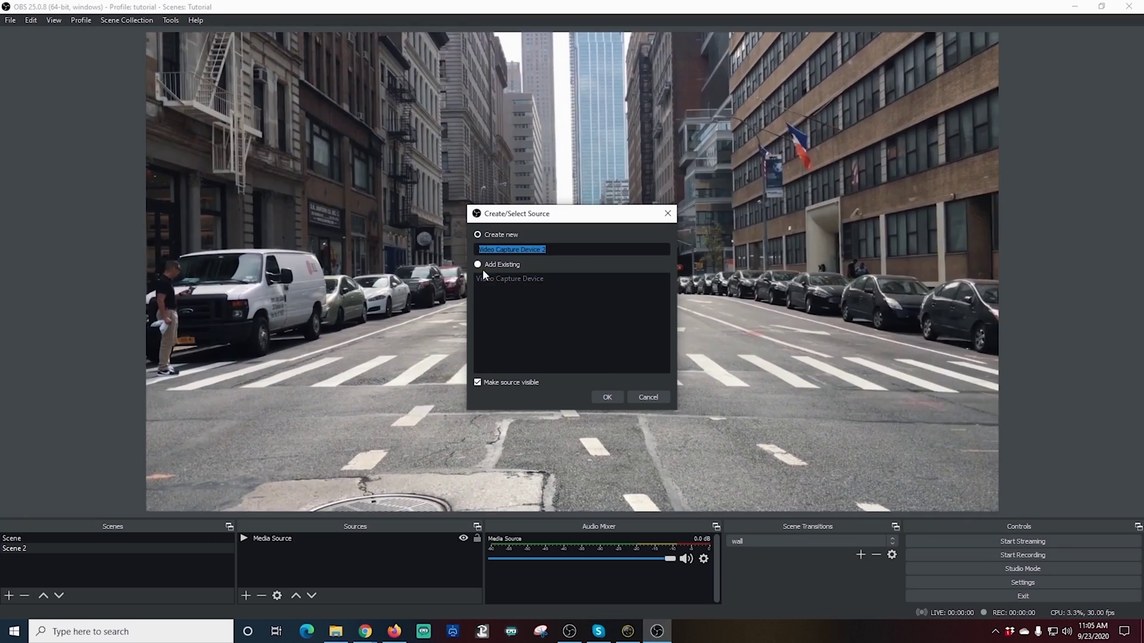
{"action": "left_click", "coordinate": [607, 397]}
{"action": "left_click_drag", "start_coordinate": [149, 30], "coordinate": [734, 420]}
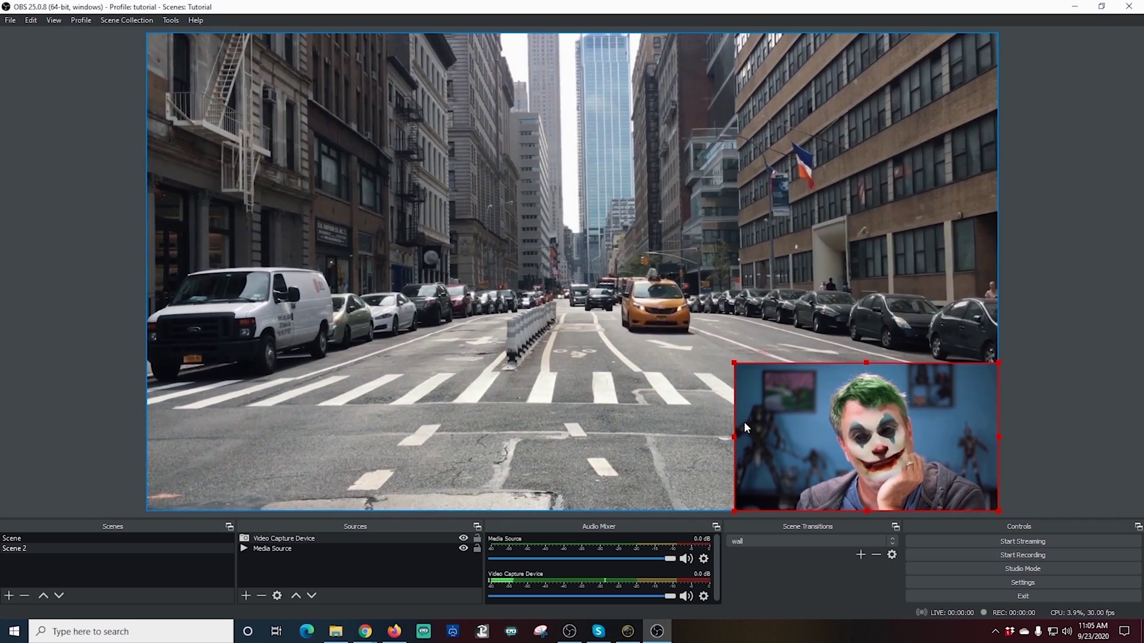
{"action": "left_click", "coordinate": [626, 634]}
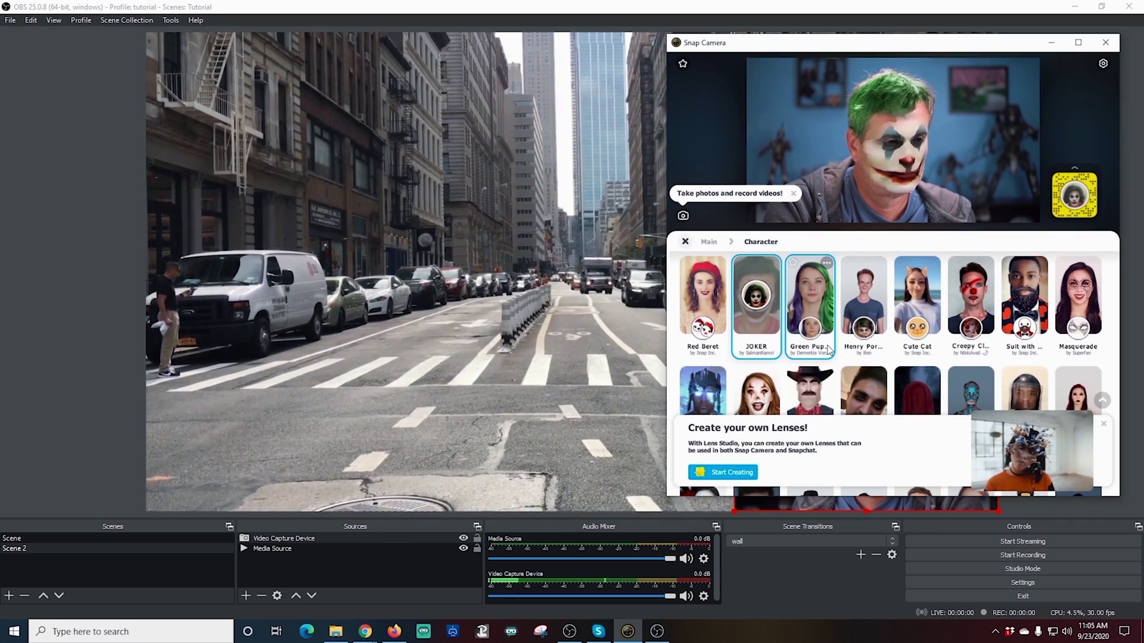
Swap the JOKER lens for the heart-suit lens, check OBS's main Scene, then pick Anime Style.
{"action": "left_click", "coordinate": [1008, 289]}
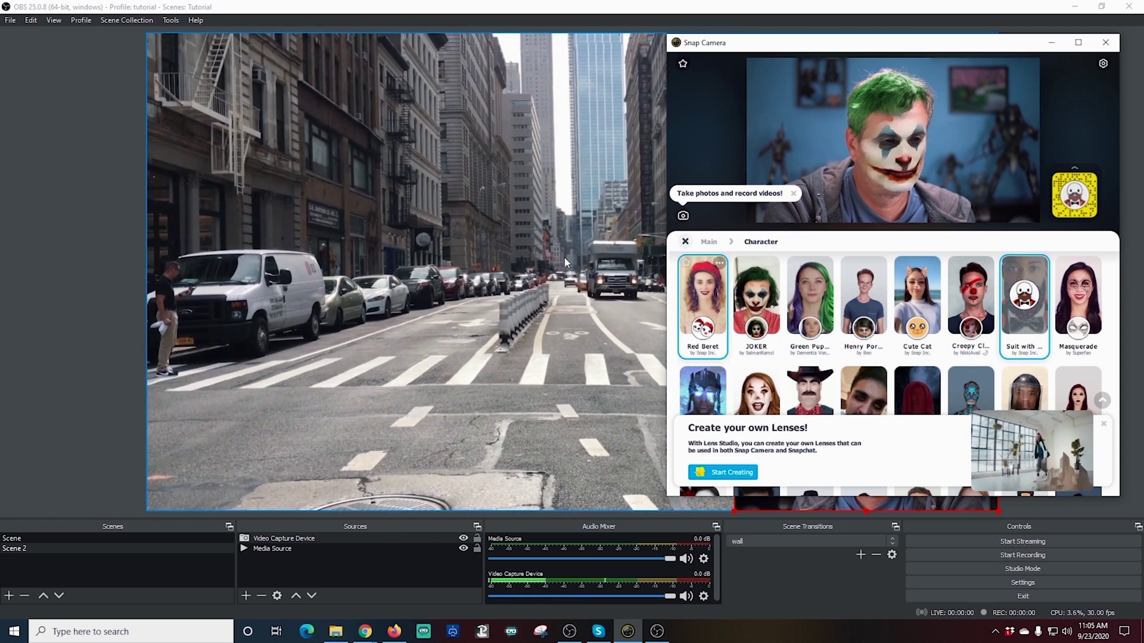
{"action": "left_click", "coordinate": [57, 538]}
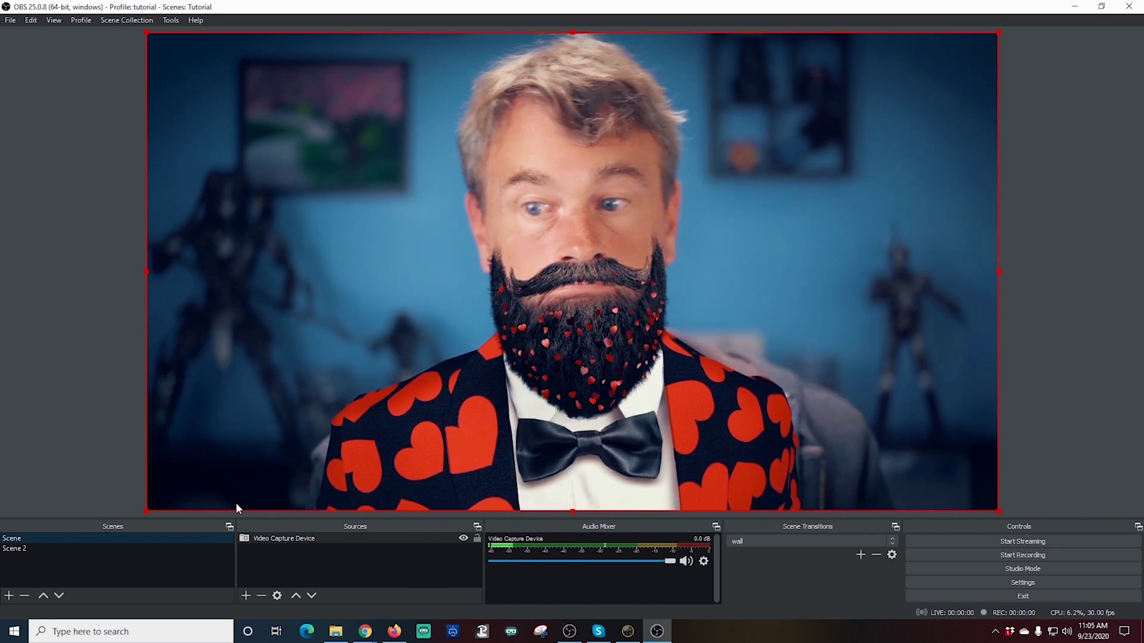
{"action": "key", "text": "alt+Tab"}
{"action": "left_click", "coordinate": [970, 311]}
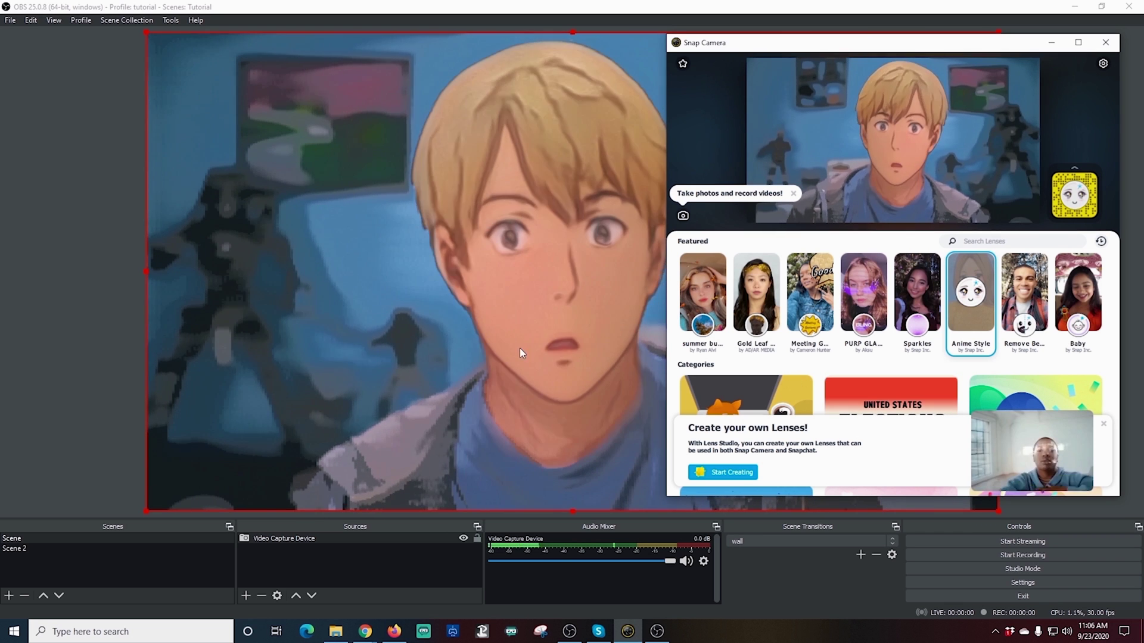
View the Anime Style lens in OBS and toggle the lens off and on with Ctrl+Shift+L.
{"action": "left_click", "coordinate": [505, 335]}
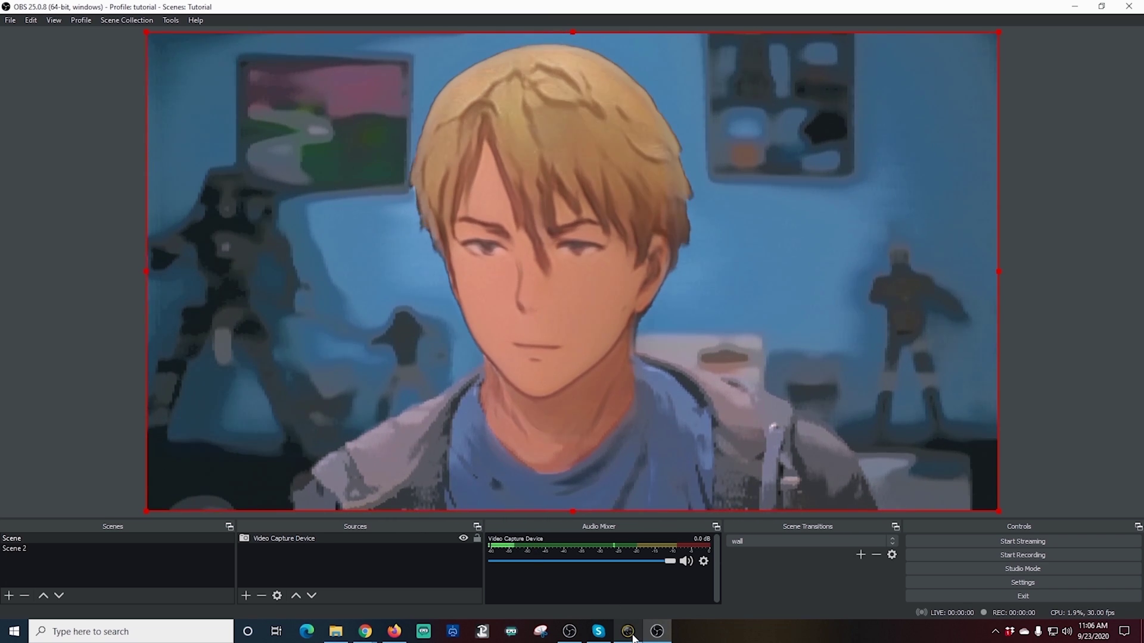
{"action": "key", "text": "ctrl+shift+l"}
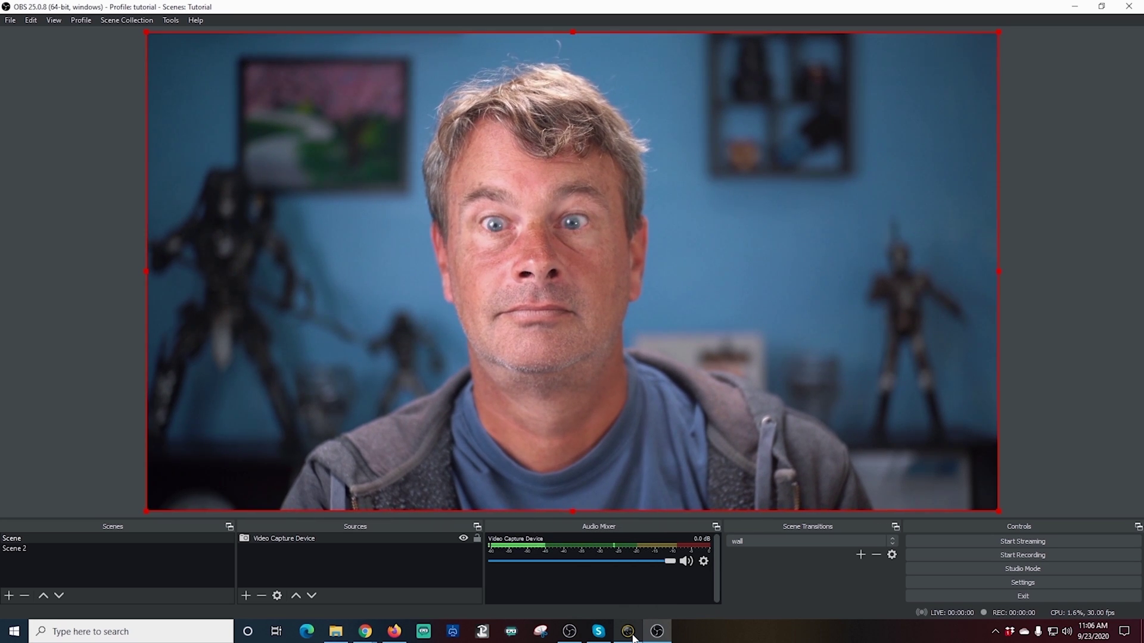
{"action": "key", "text": "ctrl+shift+l"}
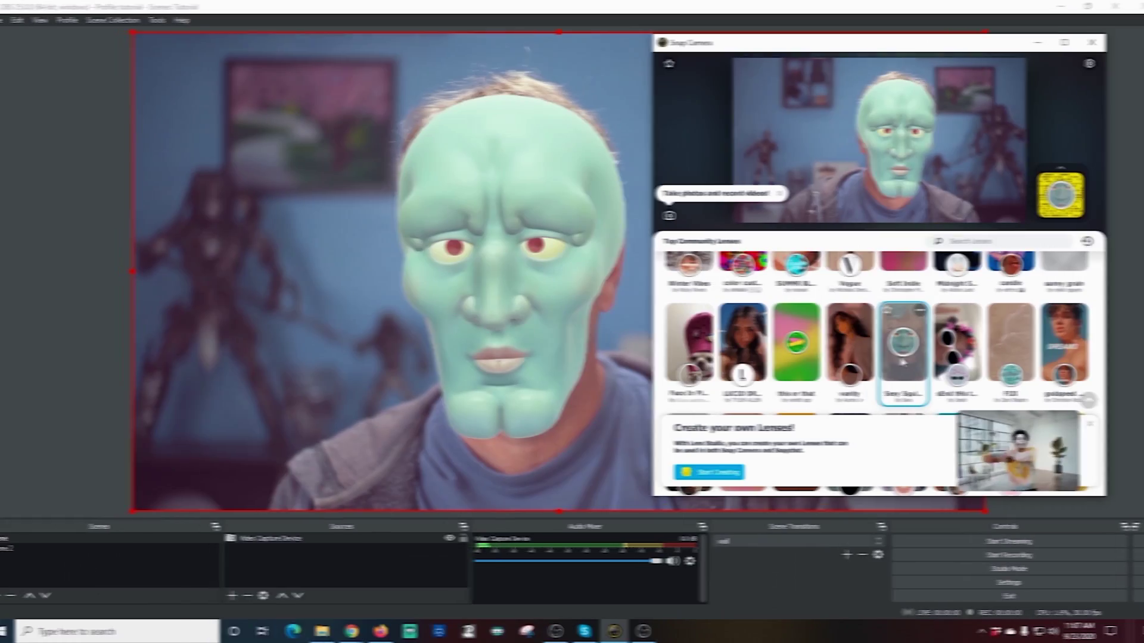
{"action": "left_click", "coordinate": [464, 319]}
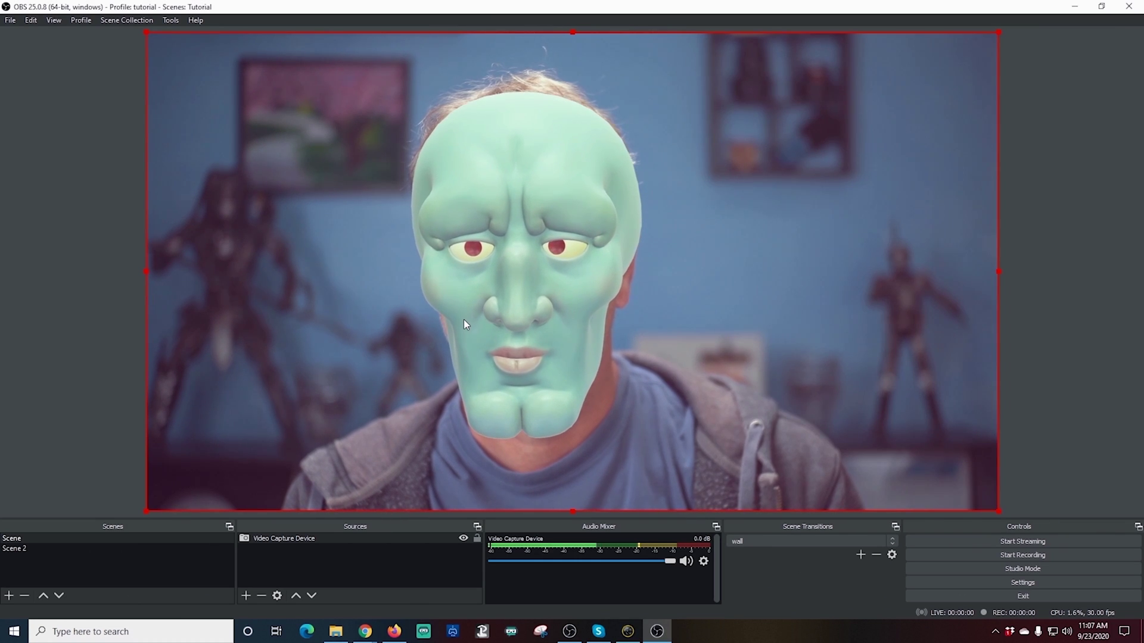